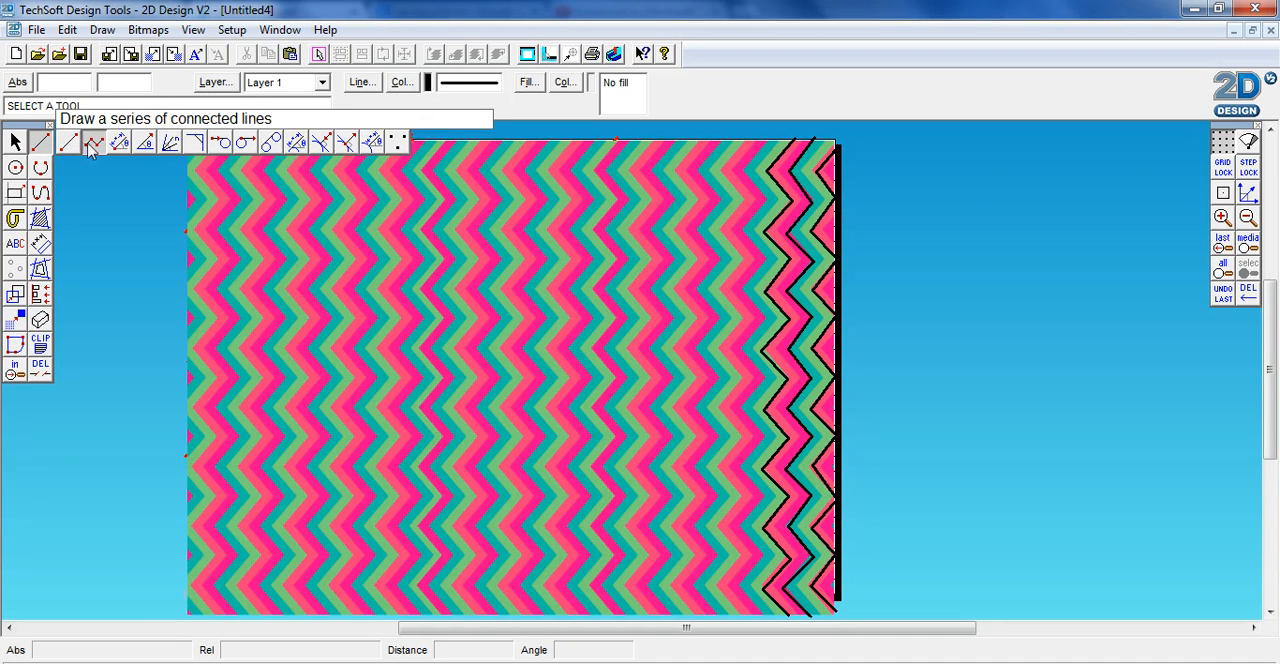
Trace the next untraced chevron edge beside the existing black zigzags with connected lines, from the pattern's upper edge to its lower edge
{"action": "left_click", "coordinate": [92, 143]}
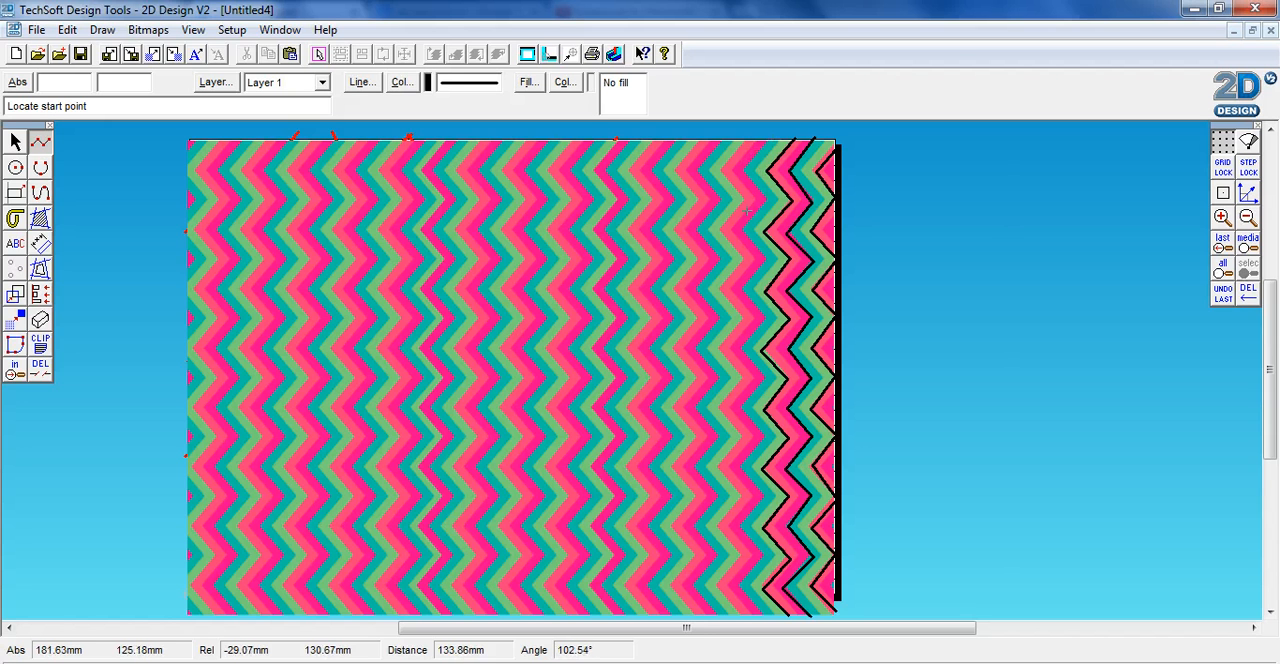
{"action": "left_click", "coordinate": [768, 139]}
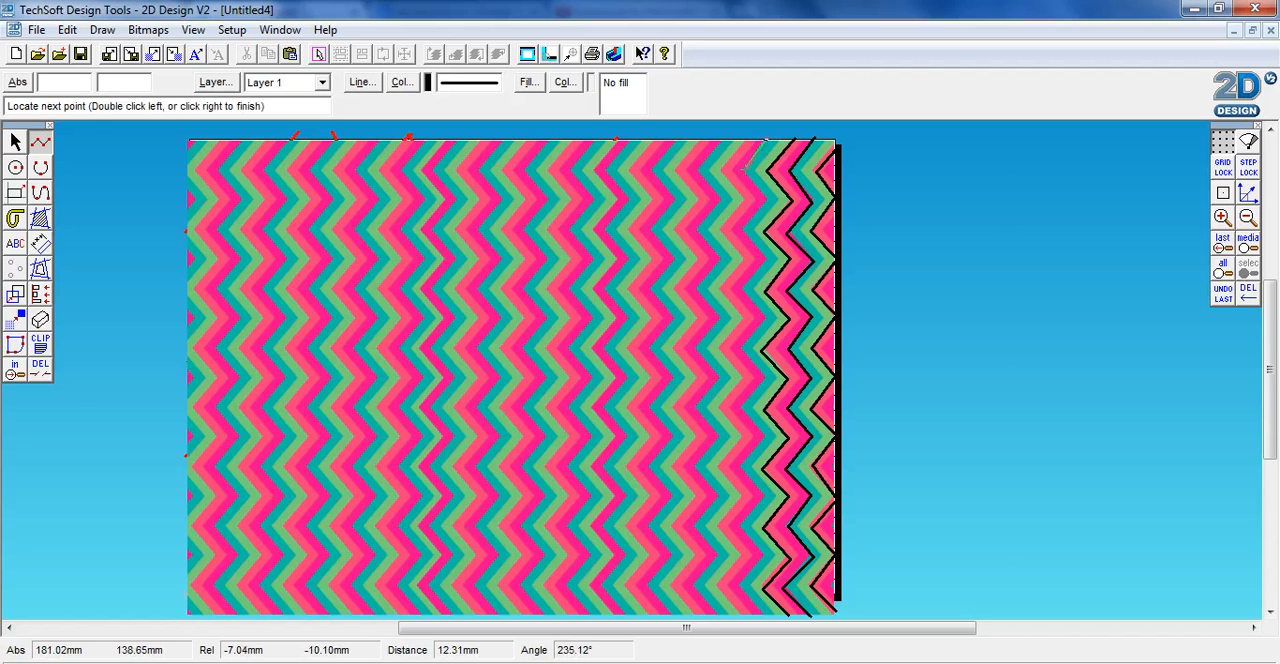
{"action": "left_click", "coordinate": [744, 168]}
{"action": "left_click", "coordinate": [764, 198]}
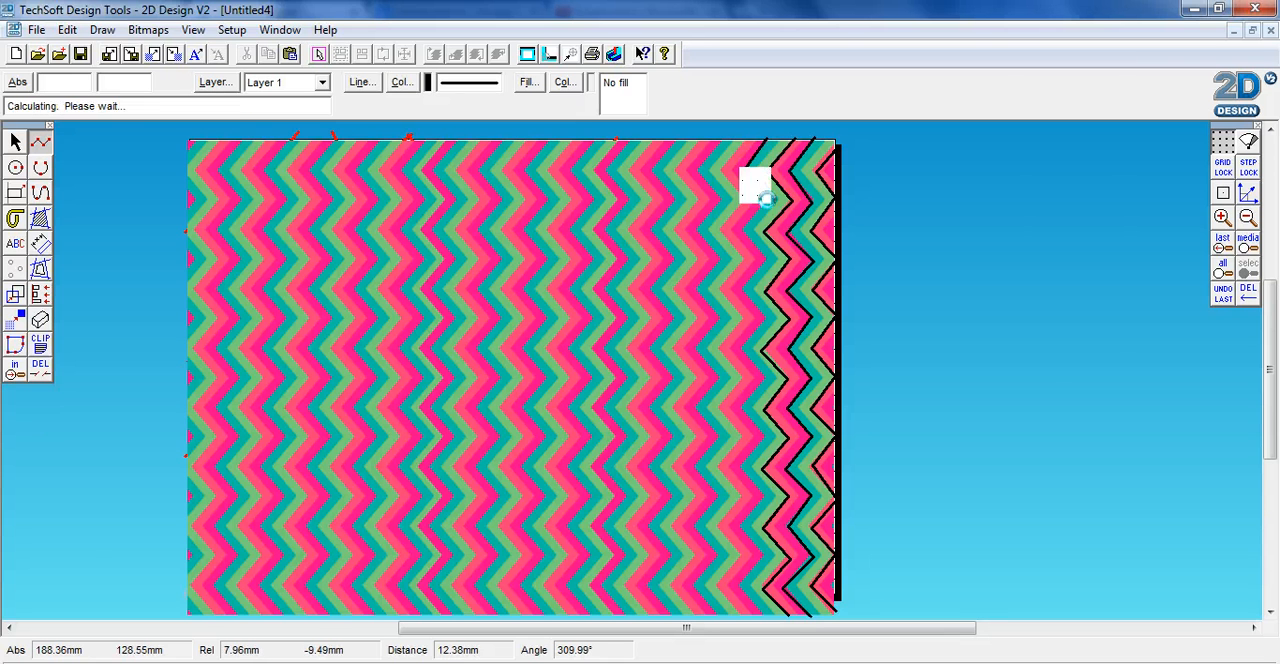
{"action": "left_click", "coordinate": [737, 232]}
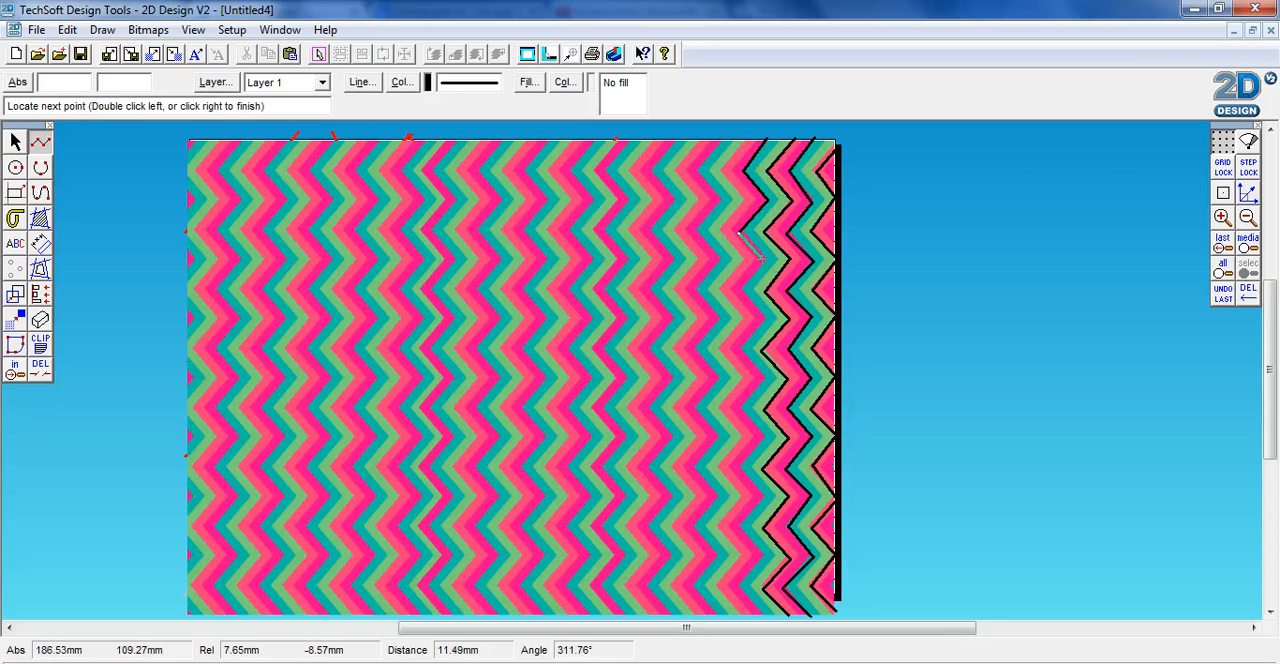
{"action": "left_click", "coordinate": [739, 291]}
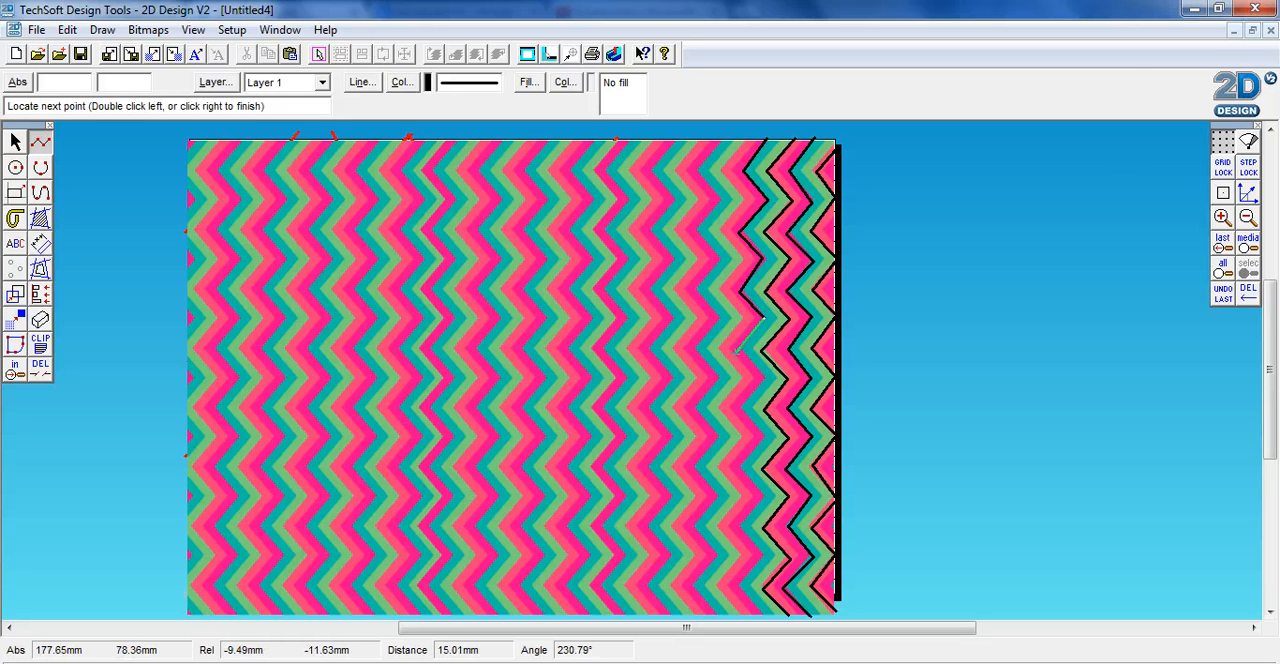
{"action": "left_click", "coordinate": [740, 350]}
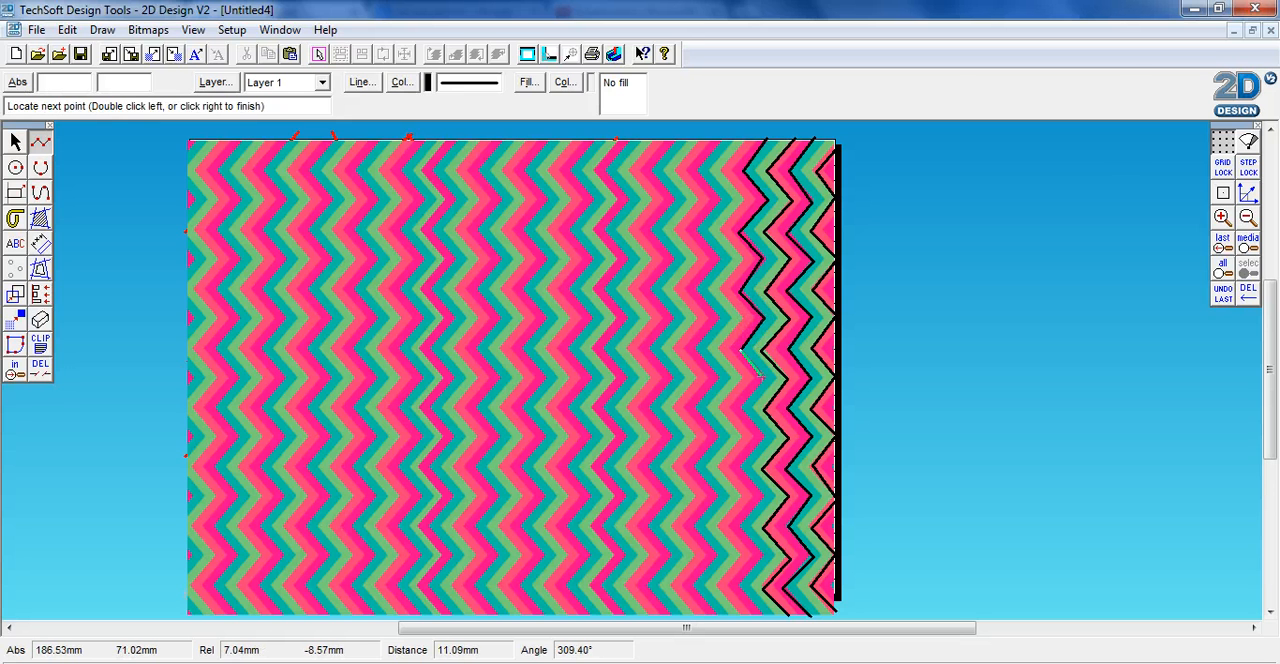
{"action": "left_click", "coordinate": [764, 378]}
{"action": "left_click", "coordinate": [740, 408]}
{"action": "left_click", "coordinate": [733, 474]}
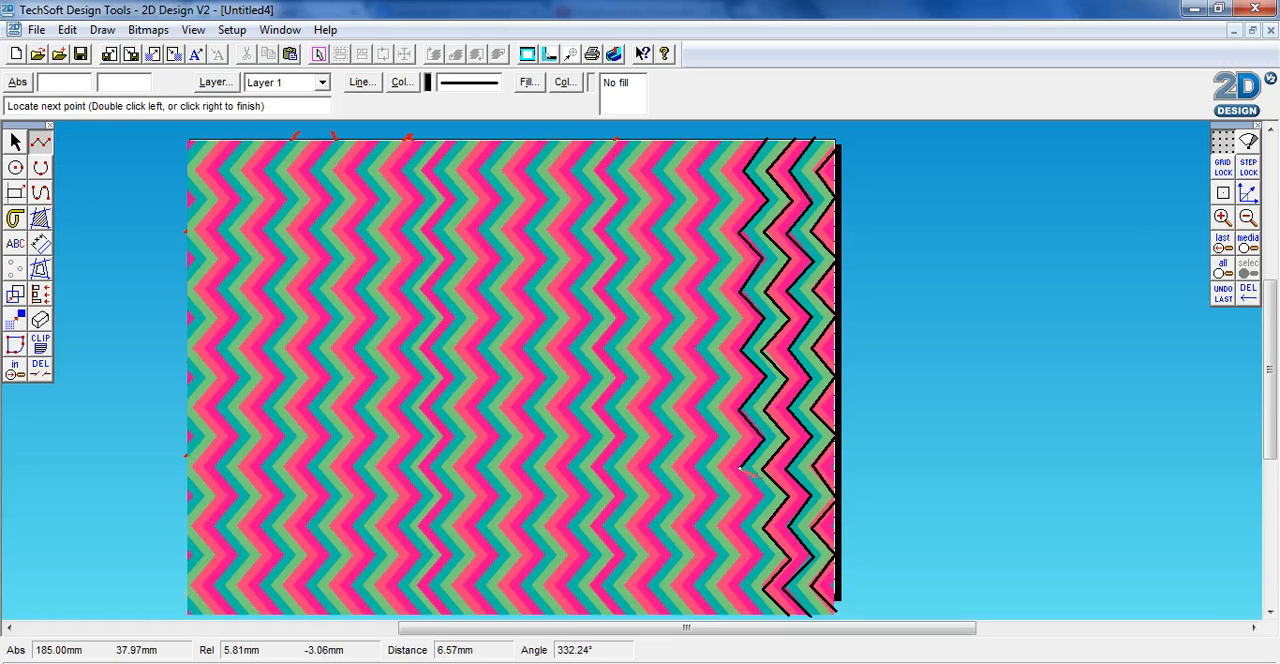
{"action": "left_click", "coordinate": [770, 505]}
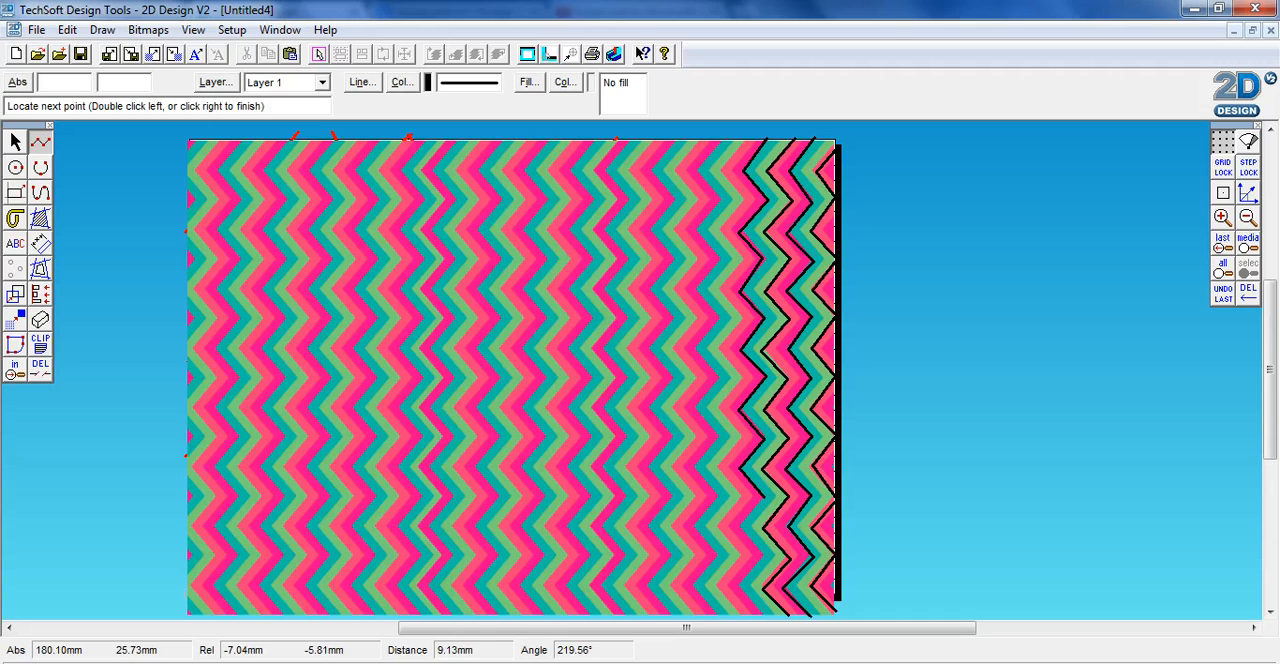
{"action": "left_click", "coordinate": [741, 525]}
{"action": "left_click", "coordinate": [764, 556]}
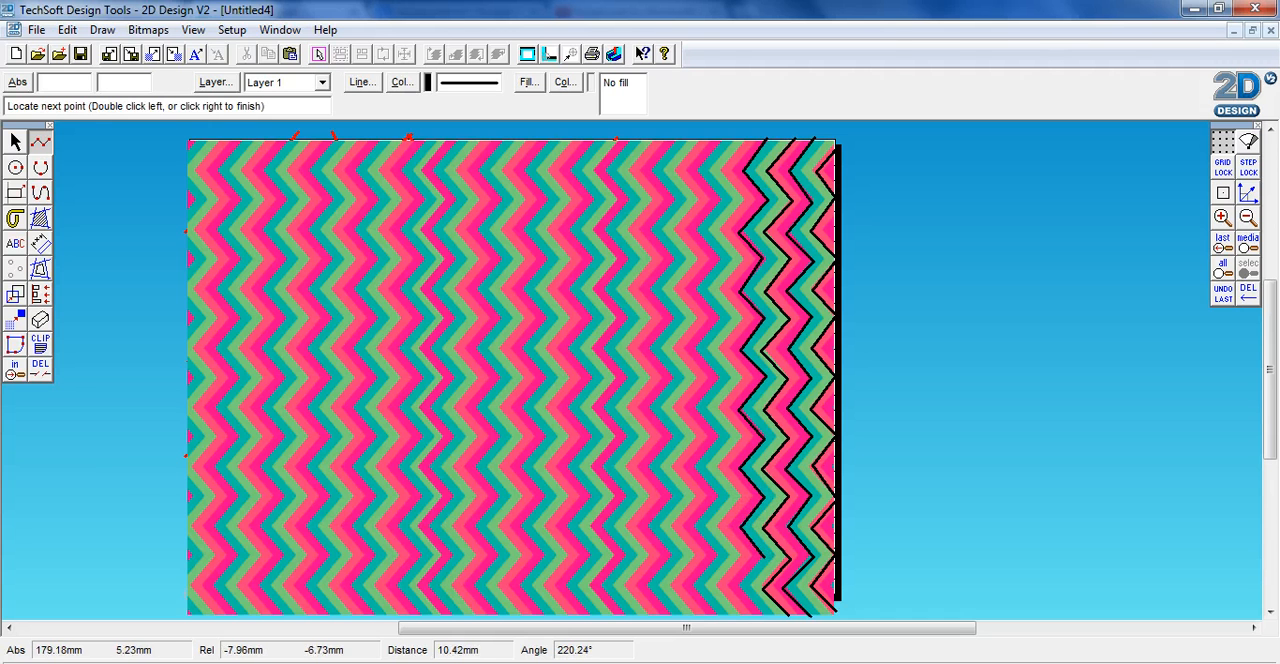
{"action": "left_click", "coordinate": [735, 585]}
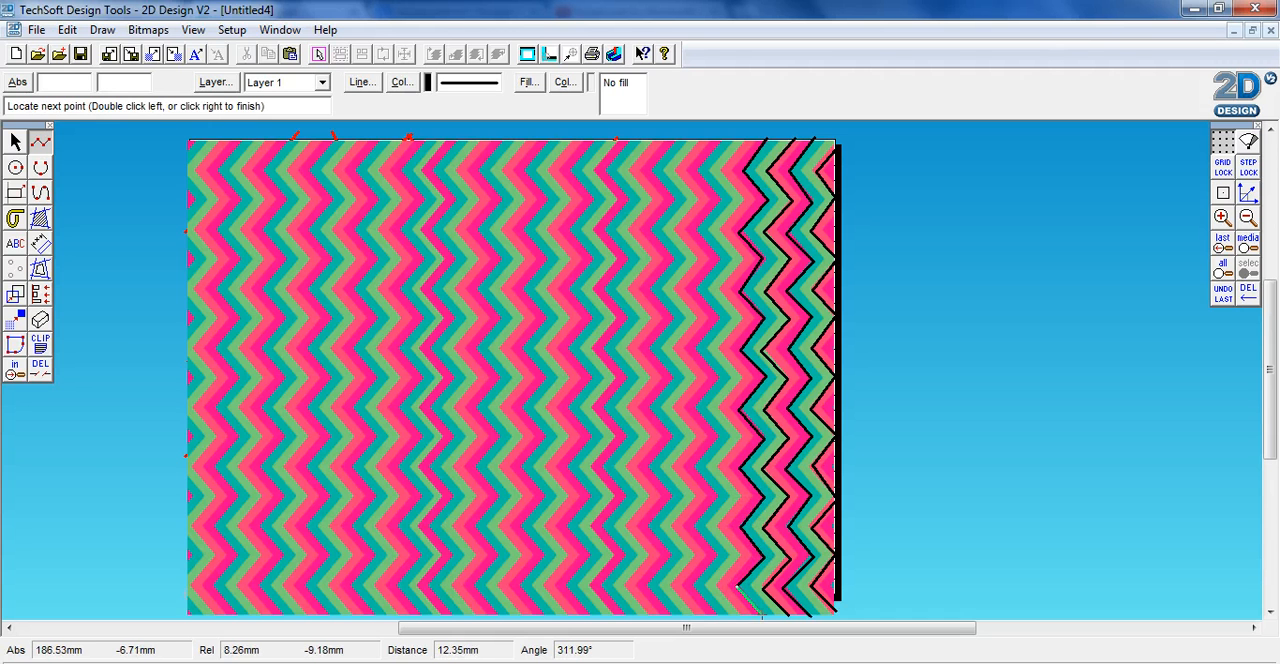
{"action": "double_click", "coordinate": [762, 615]}
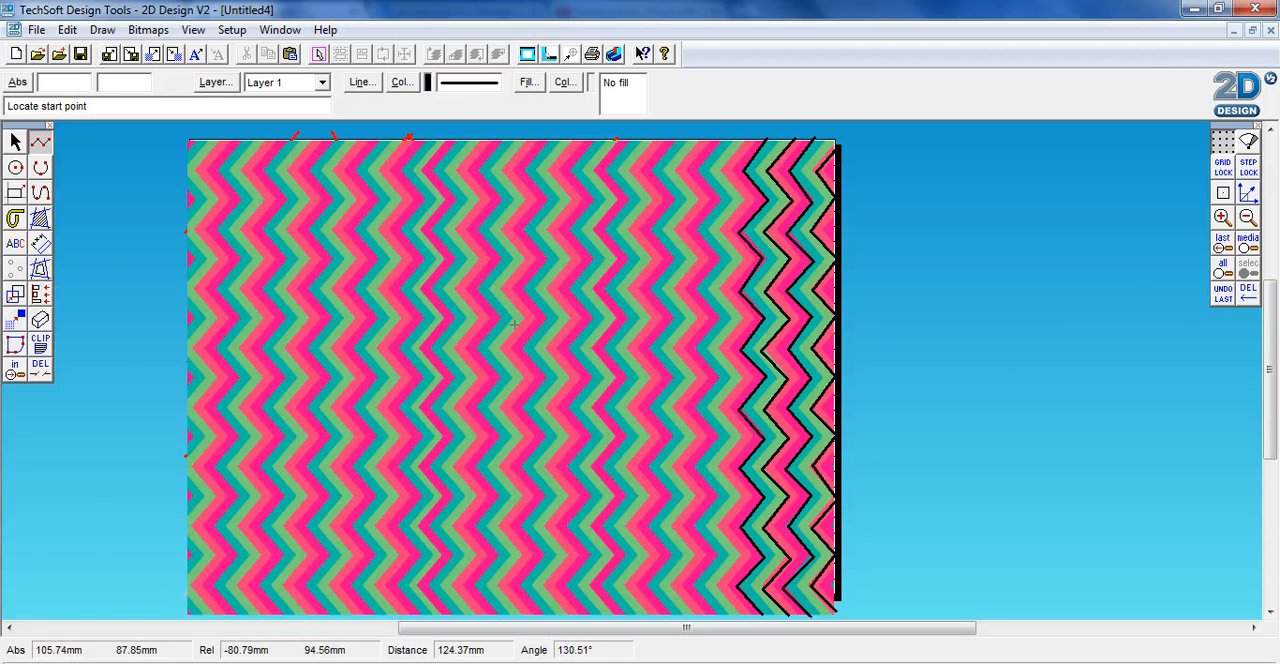
Add a tool-path contour with 10 mm spacing around the newly traced zigzag, and contour the resulting outline once more
{"action": "left_click", "coordinate": [40, 268]}
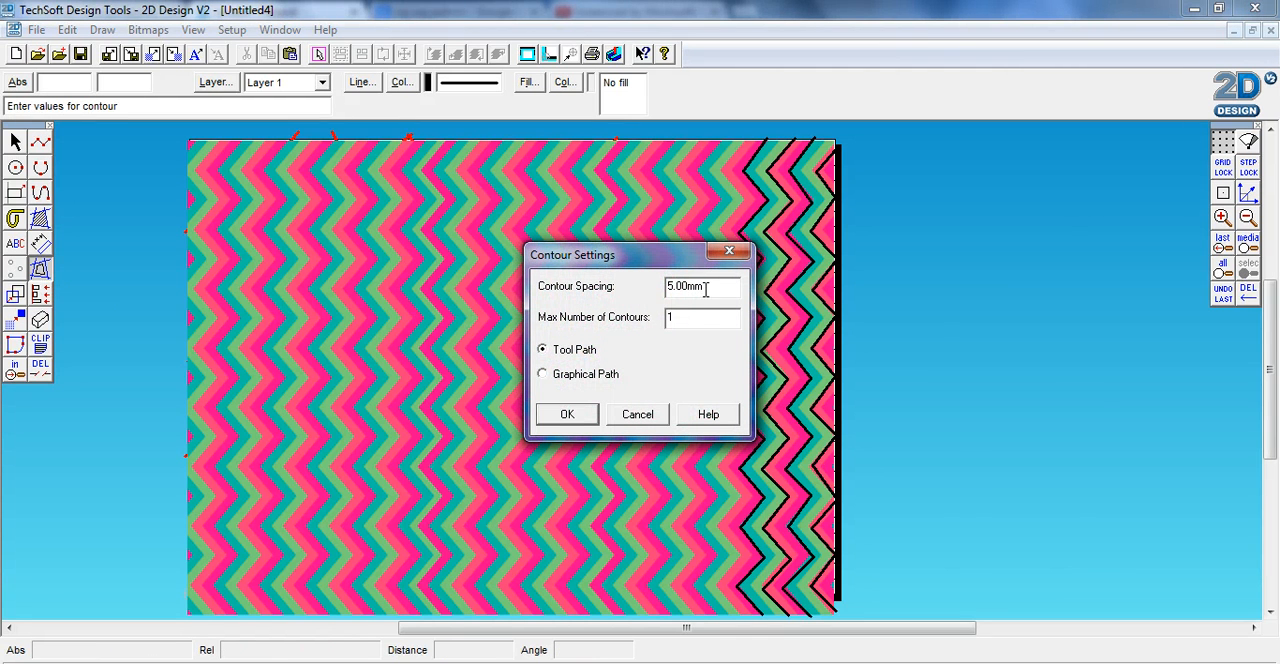
{"action": "left_click_drag", "start_coordinate": [705, 289], "coordinate": [668, 302]}
{"action": "type", "text": "10"}
{"action": "left_click", "coordinate": [567, 414]}
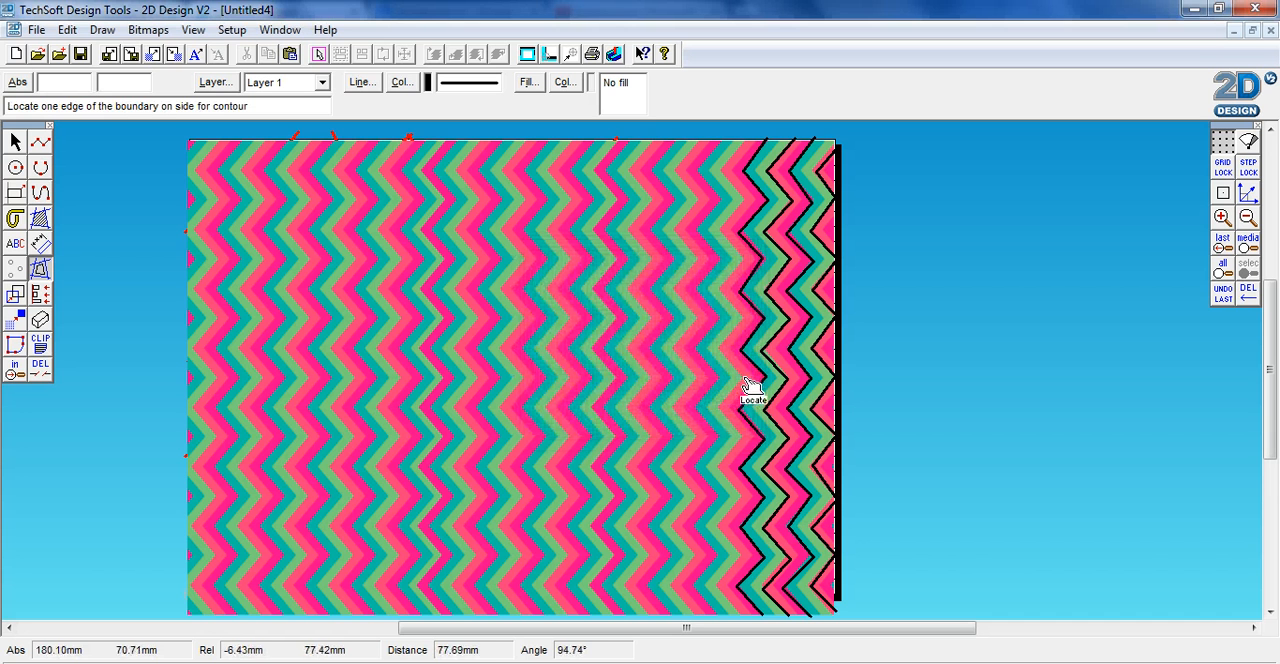
{"action": "left_click", "coordinate": [742, 314]}
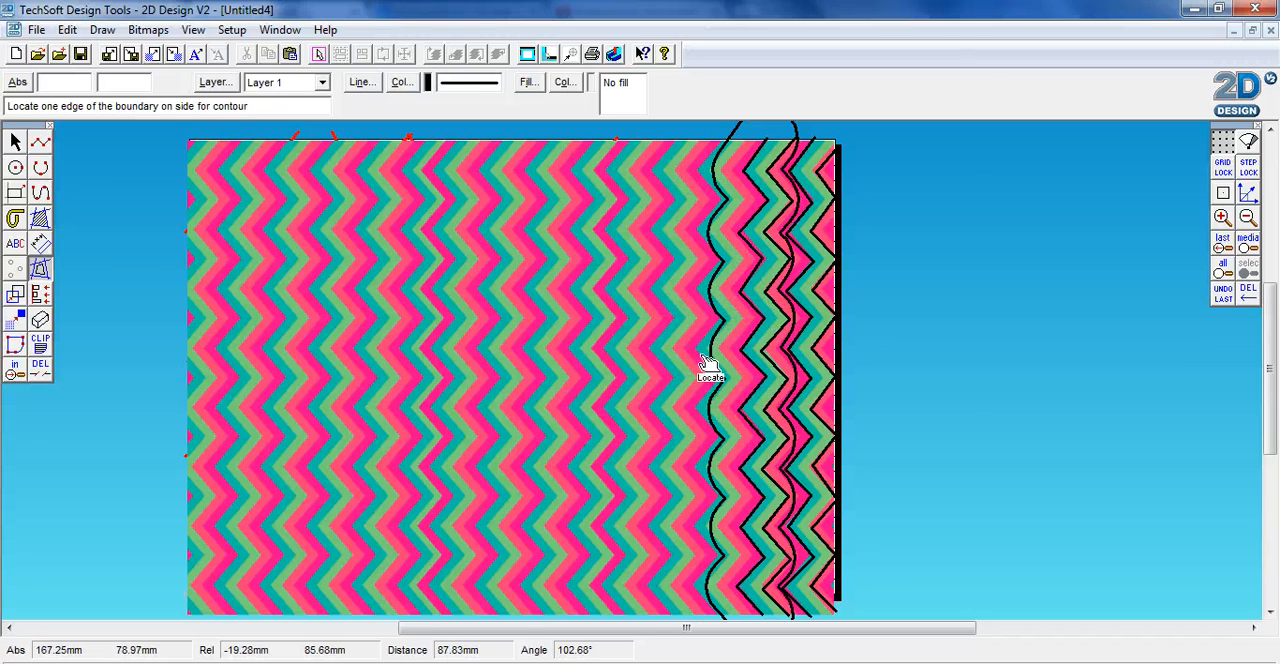
{"action": "left_click", "coordinate": [714, 386]}
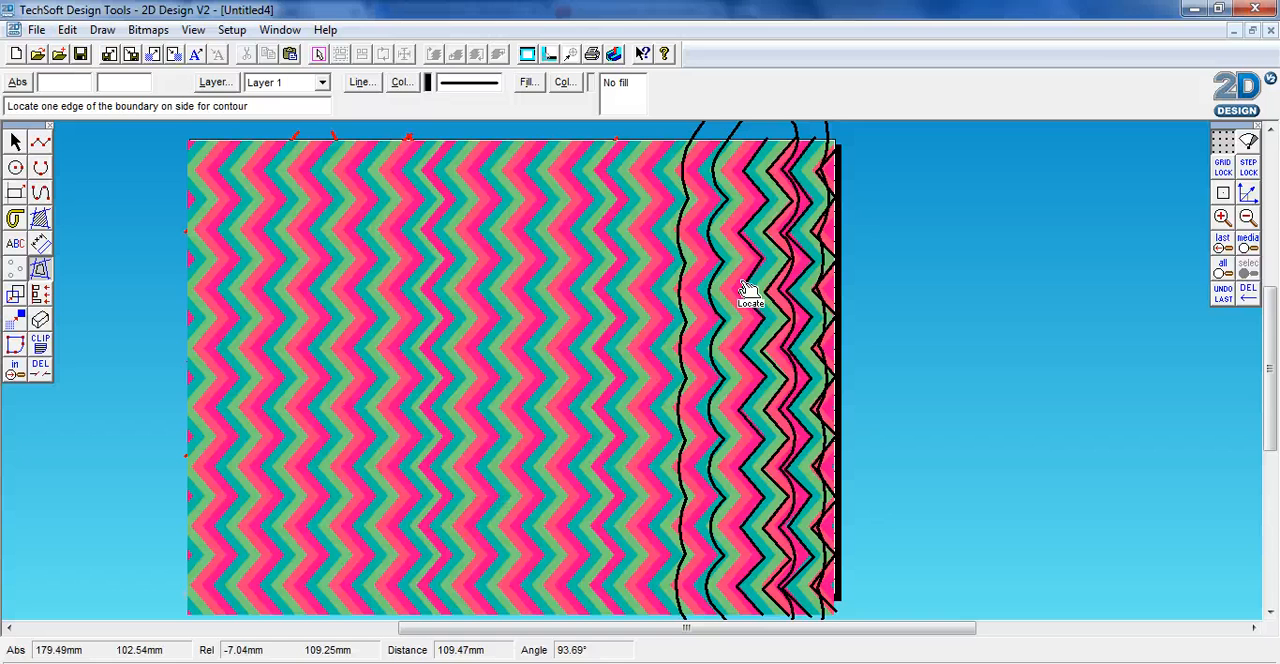
Delete the chevron background image, leaving the traced lines in place
{"action": "left_click", "coordinate": [15, 143]}
{"action": "left_click", "coordinate": [481, 246]}
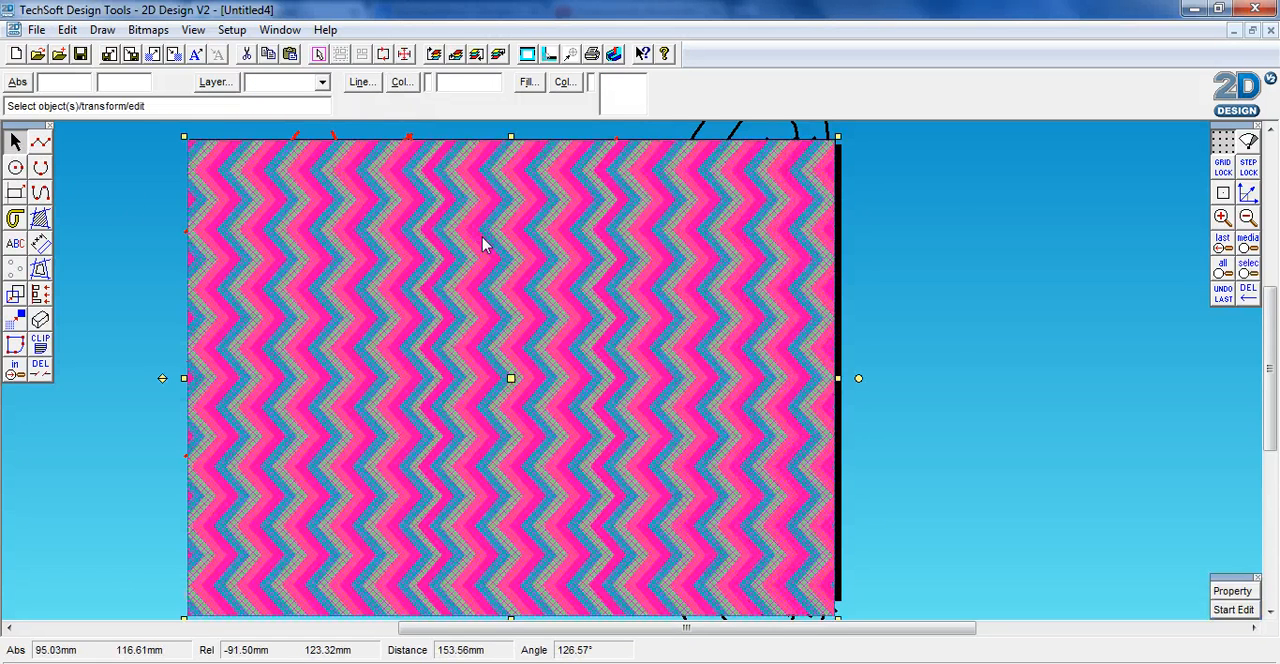
{"action": "key", "text": "Delete"}
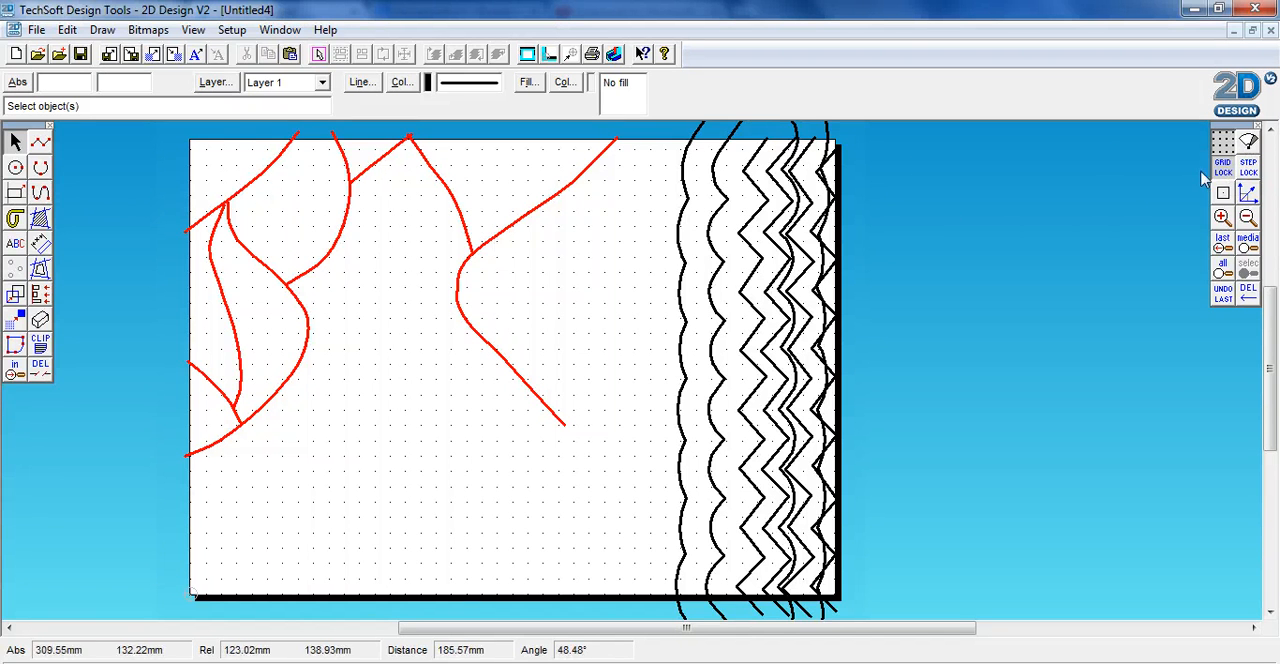
With grid lock on, draw a row of four 10 mm squares spaced 5 mm apart near the page's lower-left corner
{"action": "left_click", "coordinate": [15, 195]}
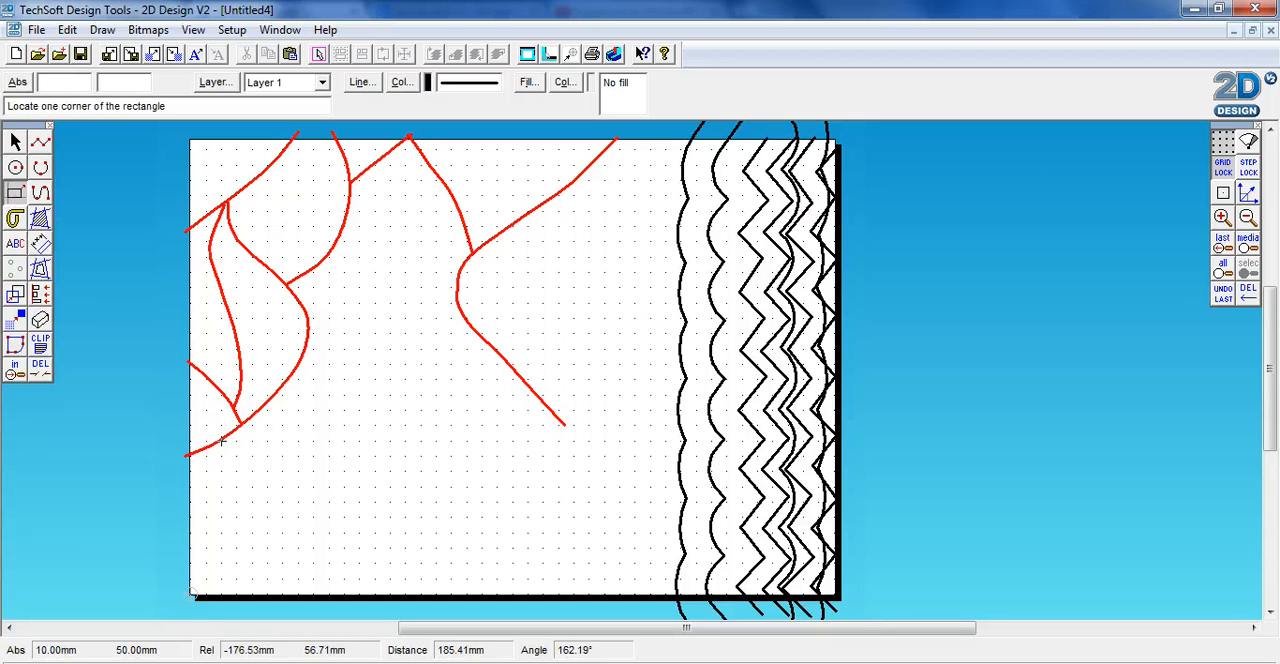
{"action": "left_click", "coordinate": [206, 547]}
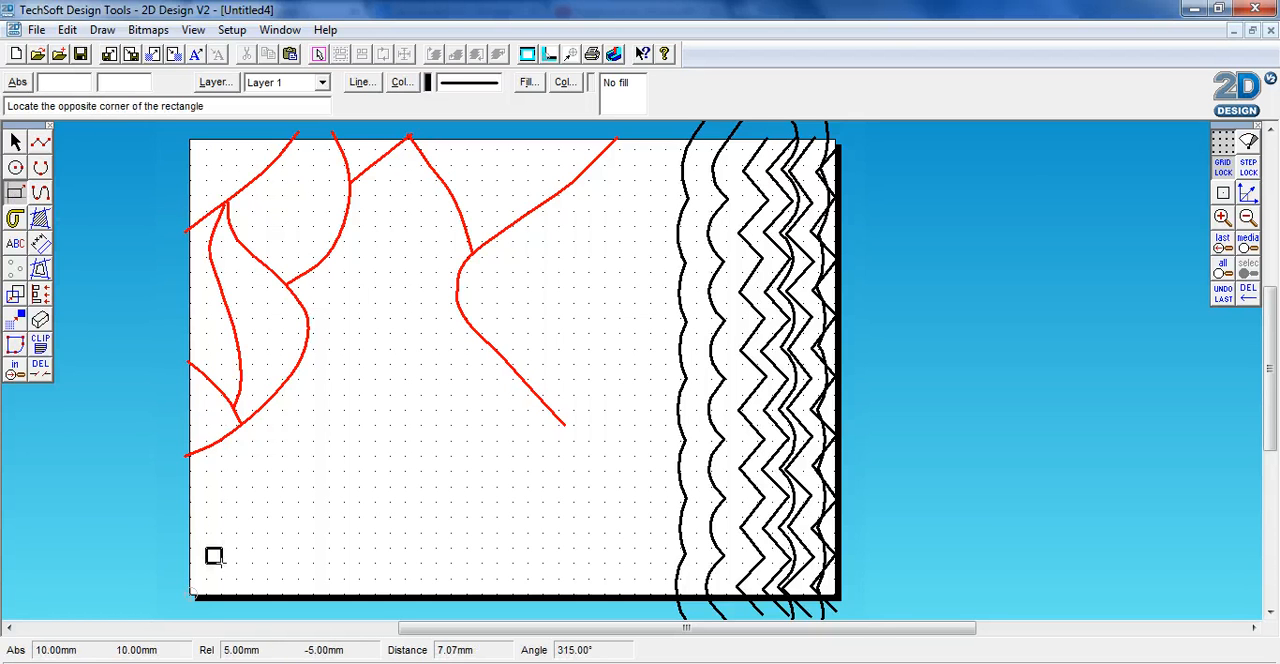
{"action": "left_click", "coordinate": [237, 579]}
{"action": "left_click", "coordinate": [252, 548]}
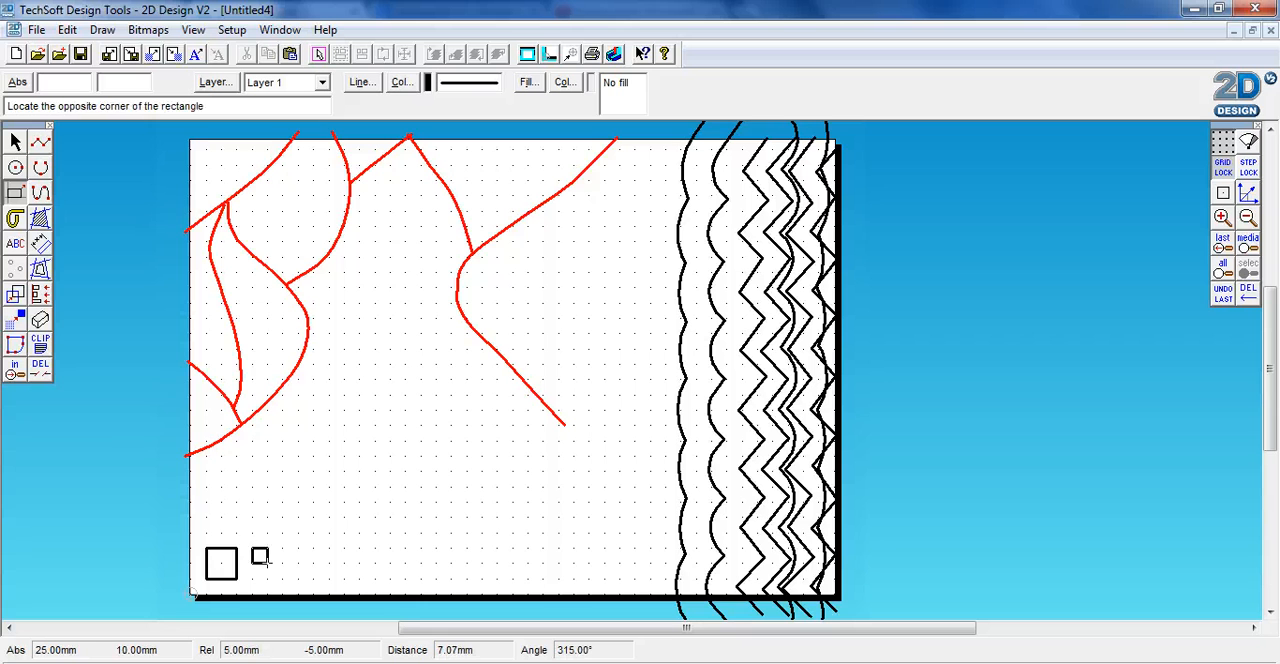
{"action": "left_click", "coordinate": [283, 579]}
{"action": "left_click", "coordinate": [298, 548]}
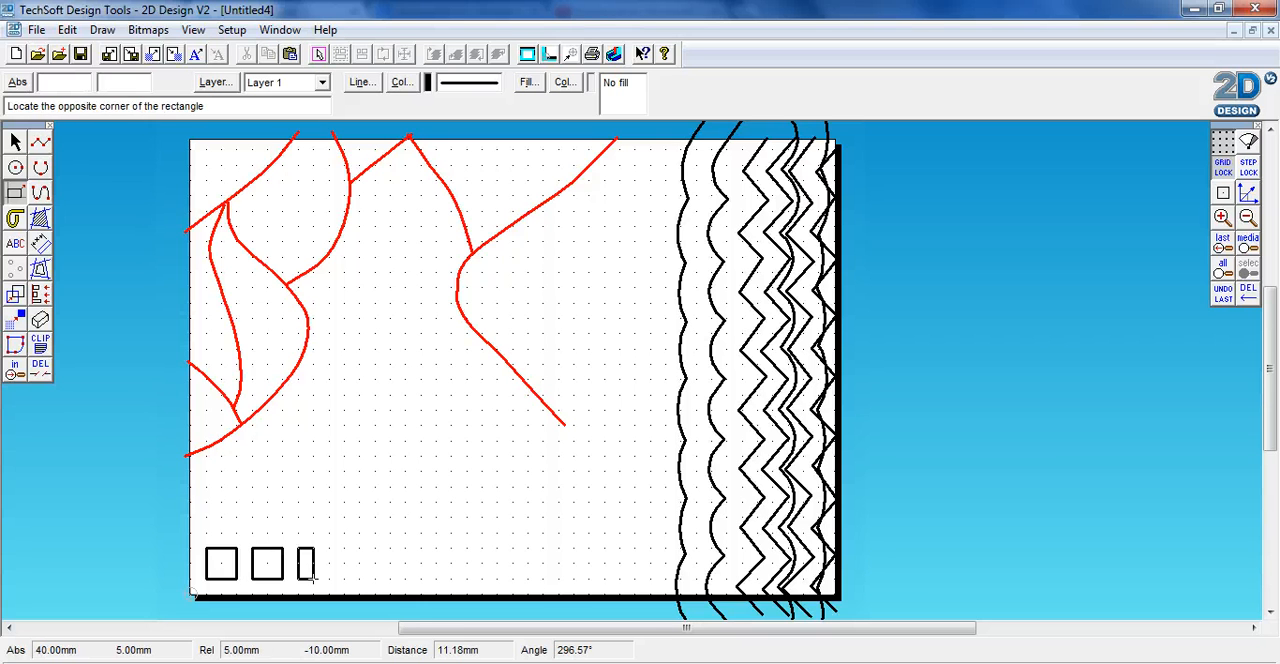
{"action": "left_click", "coordinate": [329, 579]}
{"action": "left_click", "coordinate": [344, 548]}
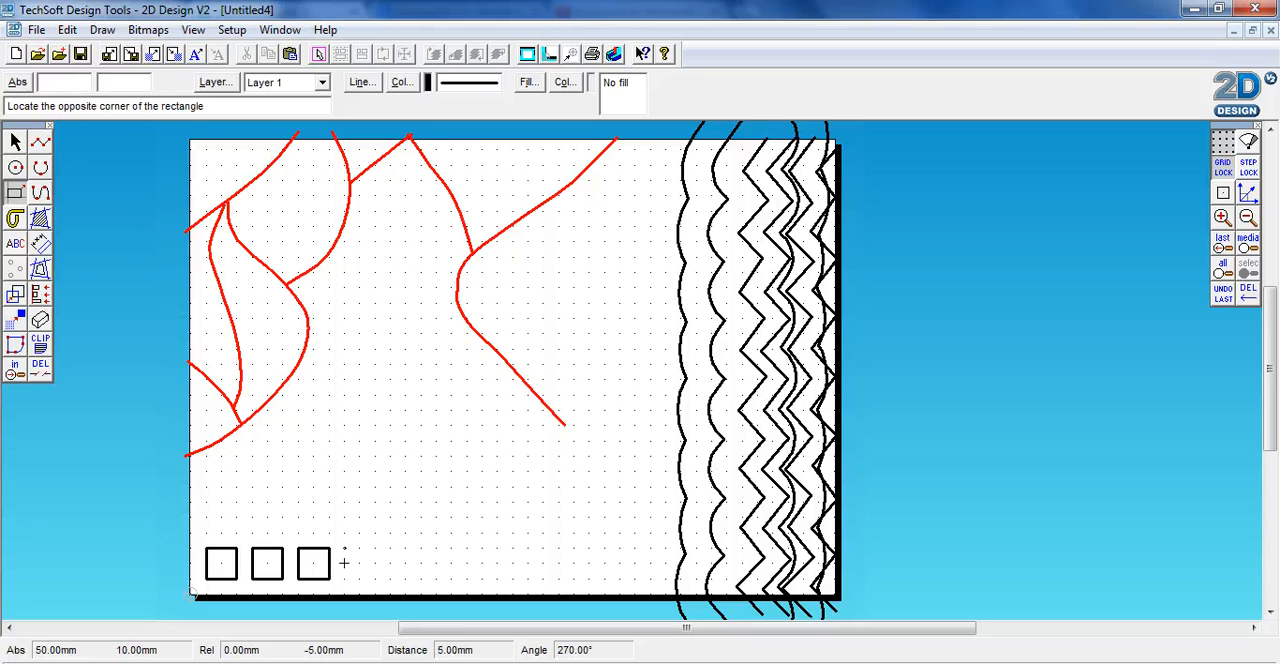
{"action": "left_click", "coordinate": [375, 579]}
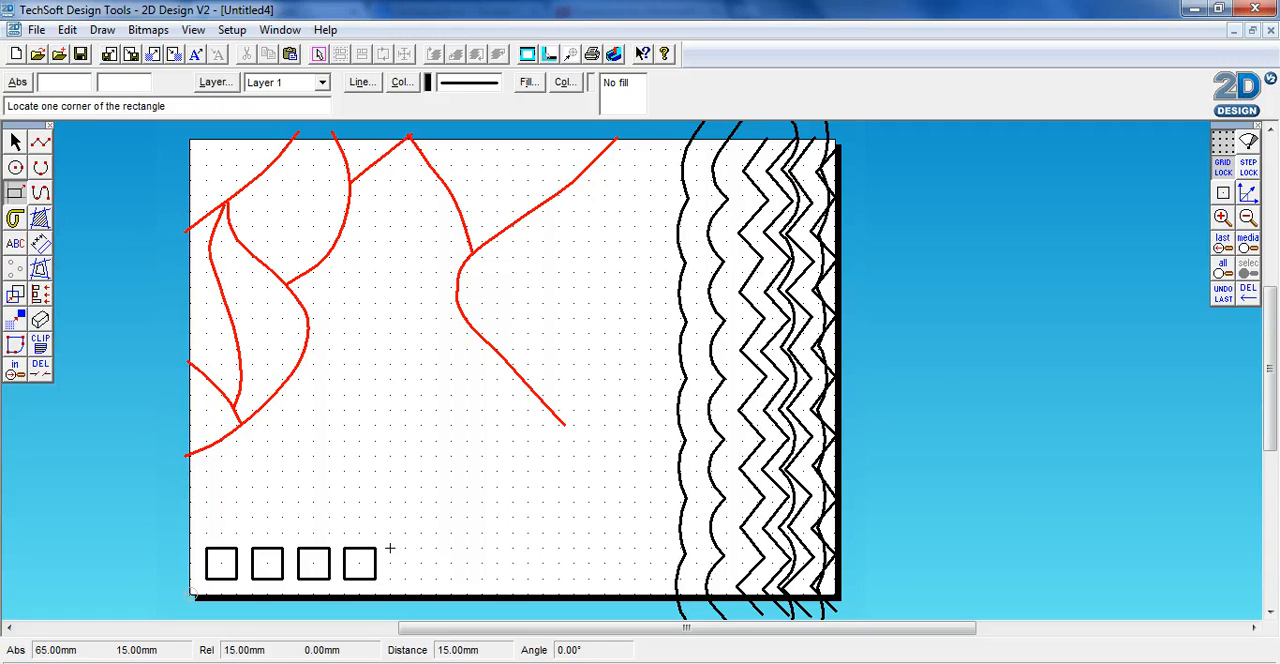
Continue the row with three pairs of overlapping 10 mm squares, the second square of each pair offset 5 mm right and up
{"action": "left_click", "coordinate": [390, 548]}
{"action": "left_click", "coordinate": [421, 579]}
{"action": "left_click", "coordinate": [405, 533]}
{"action": "left_click", "coordinate": [436, 564]}
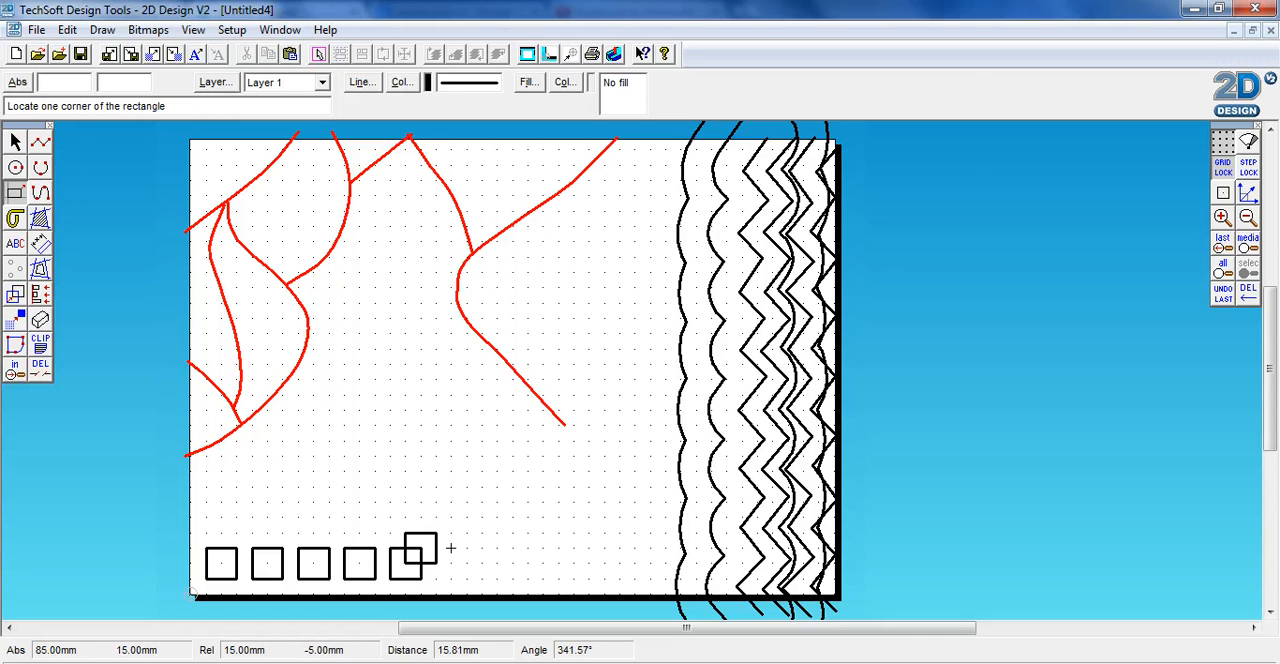
{"action": "left_click", "coordinate": [451, 548]}
{"action": "left_click", "coordinate": [483, 580]}
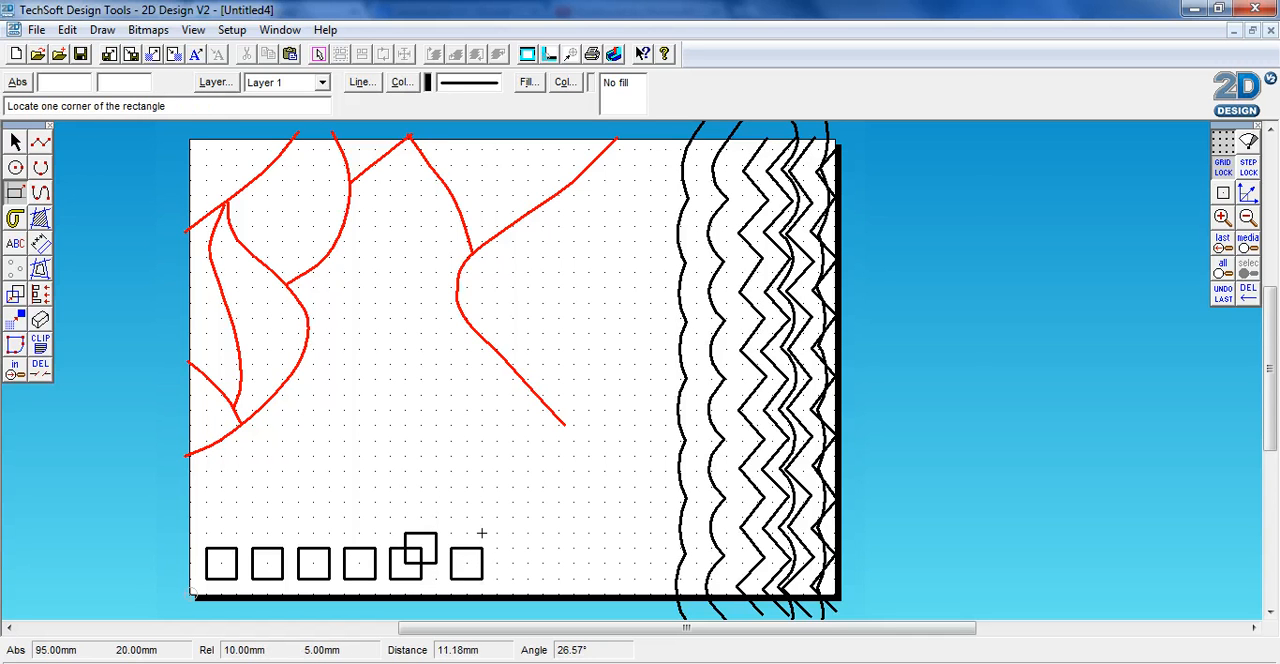
{"action": "left_click", "coordinate": [466, 533]}
{"action": "left_click", "coordinate": [497, 565]}
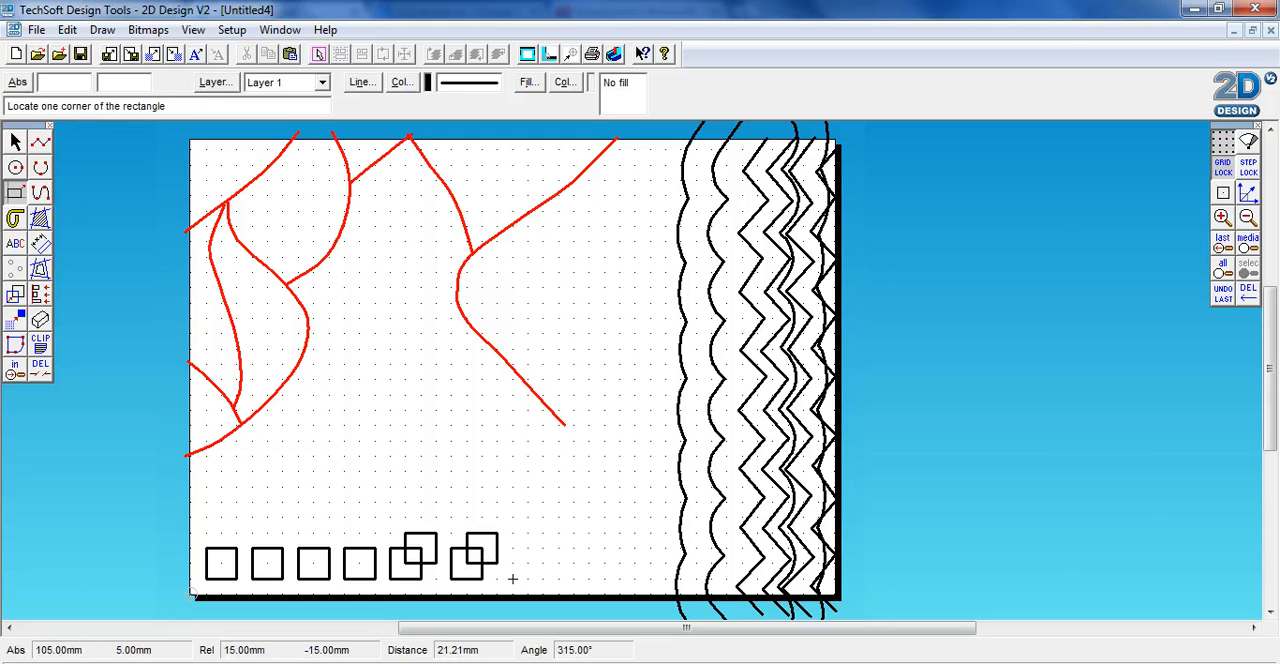
{"action": "left_click", "coordinate": [512, 548]}
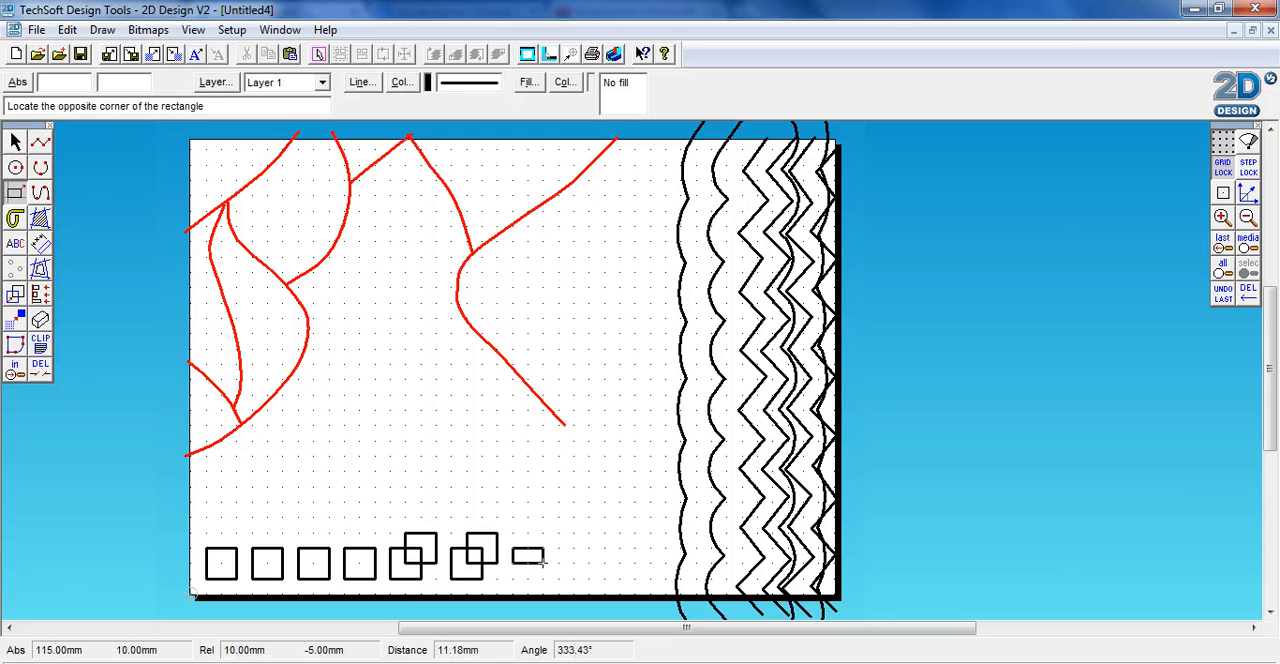
{"action": "left_click", "coordinate": [543, 580]}
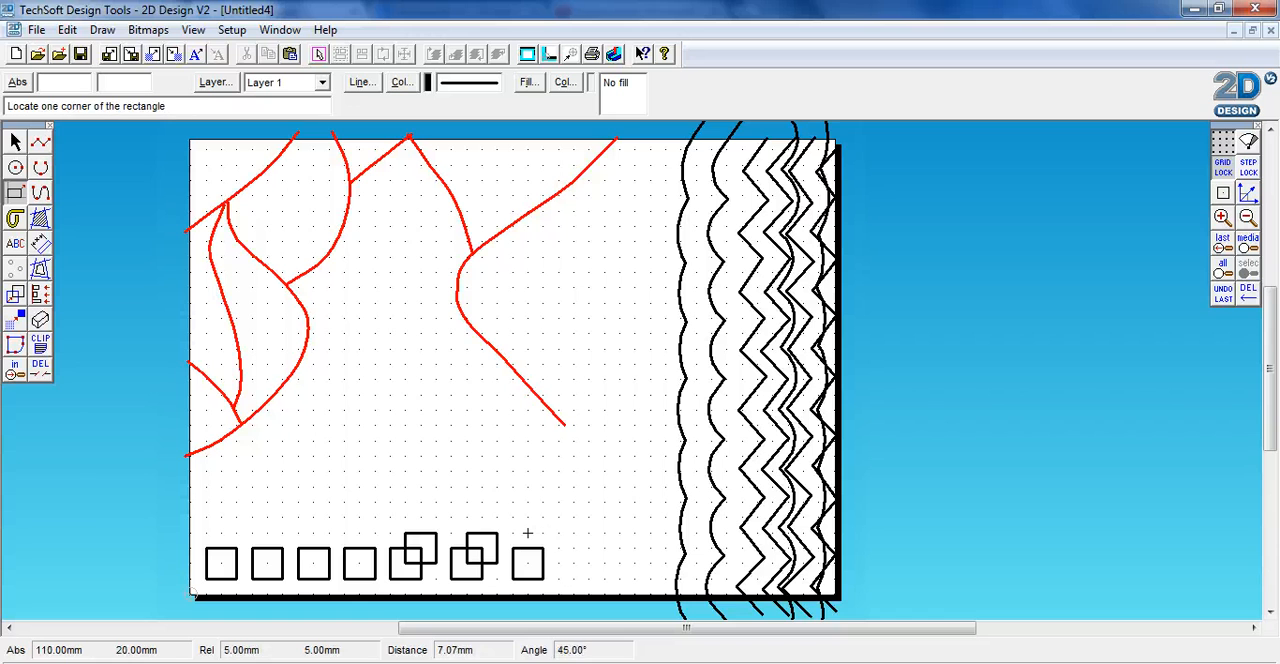
{"action": "left_click", "coordinate": [527, 533]}
{"action": "left_click", "coordinate": [560, 565]}
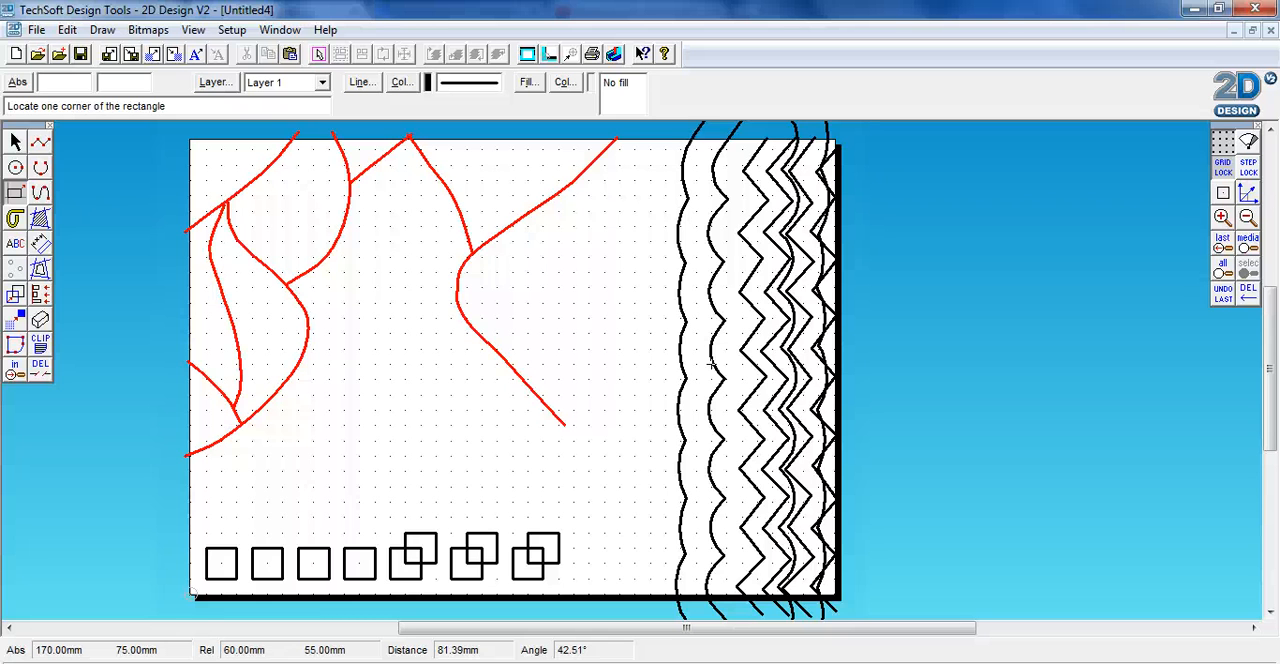
{"action": "left_click", "coordinate": [16, 198]}
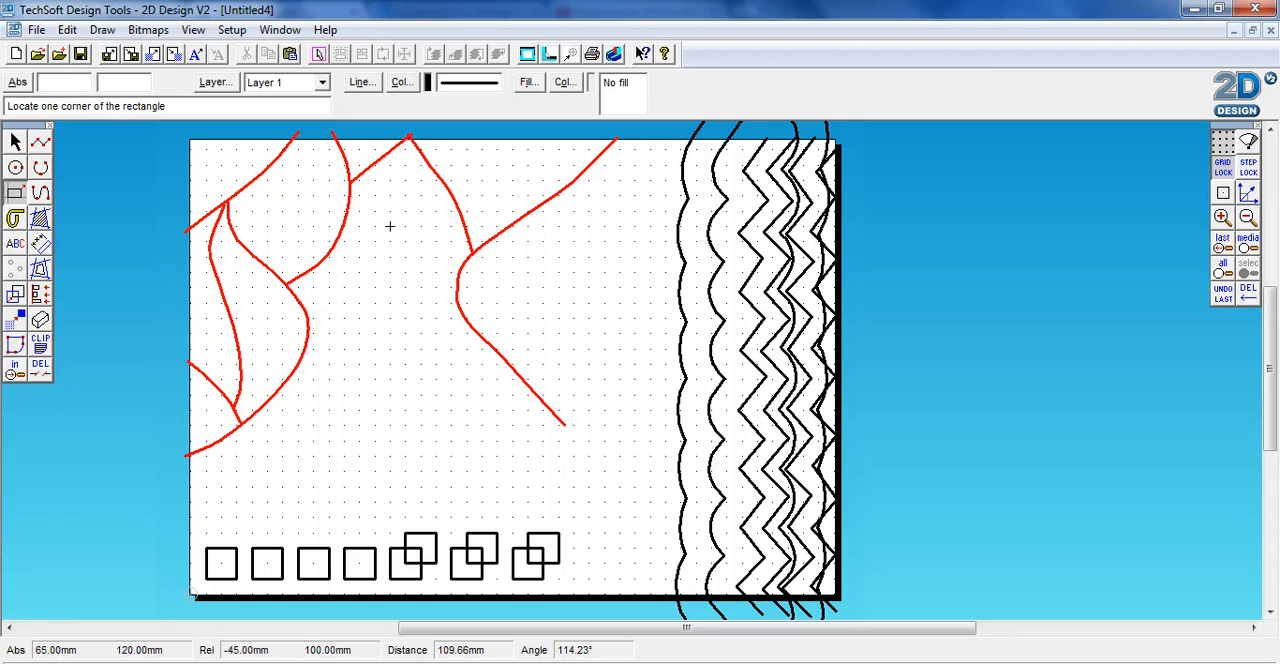
Select the line work except the outermost contour and set its line colour to red
{"action": "left_click", "coordinate": [15, 142]}
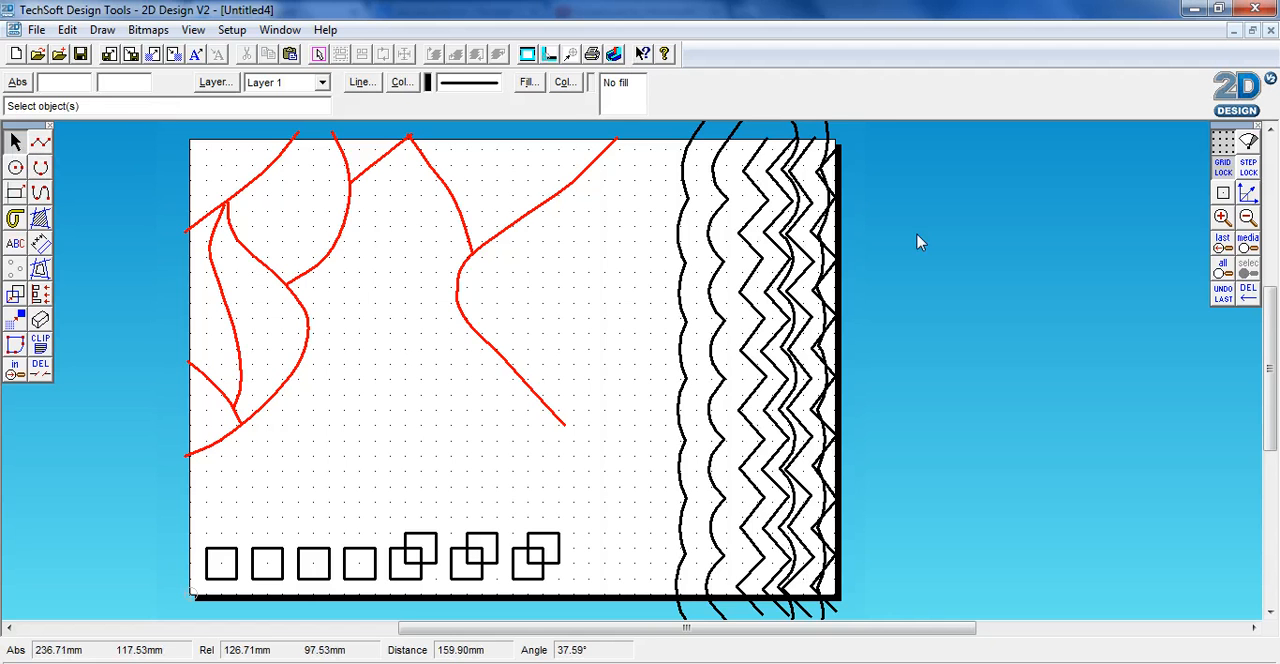
{"action": "scroll", "coordinate": [208, 272], "scroll_direction": "up", "scroll_amount": 3}
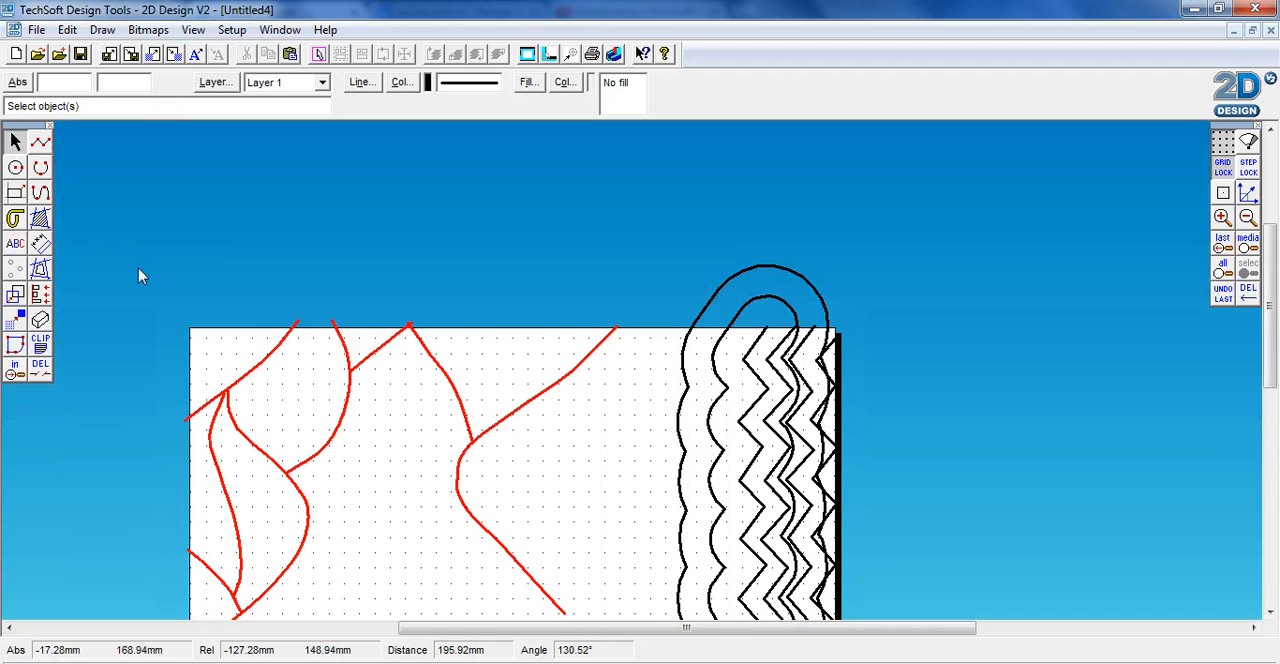
{"action": "mouse_move", "coordinate": [137, 272]}
{"action": "left_mouse_down"}
{"action": "mouse_move", "coordinate": [271, 400]}
{"action": "mouse_move", "coordinate": [749, 635]}
{"action": "mouse_move", "coordinate": [776, 625]}
{"action": "mouse_move", "coordinate": [771, 527]}
{"action": "mouse_move", "coordinate": [850, 533]}
{"action": "left_mouse_up"}
{"action": "scroll", "coordinate": [771, 531], "scroll_direction": "down", "scroll_amount": 5}
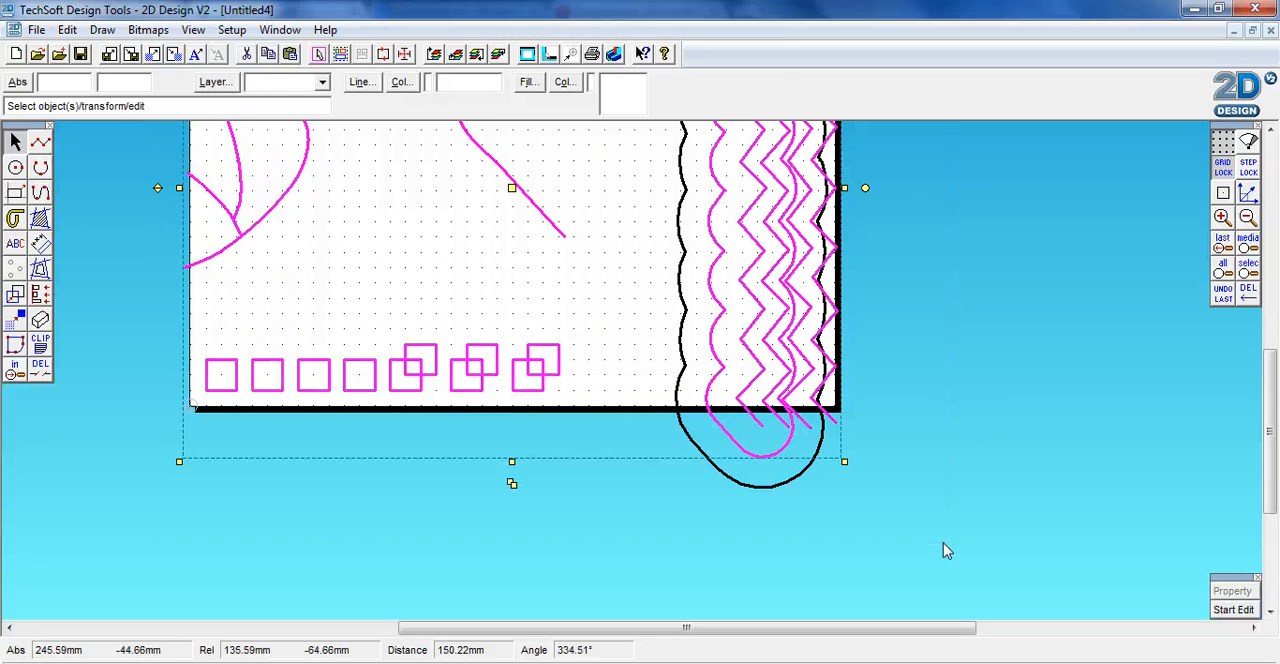
{"action": "scroll", "coordinate": [940, 545], "scroll_direction": "up", "scroll_amount": 5}
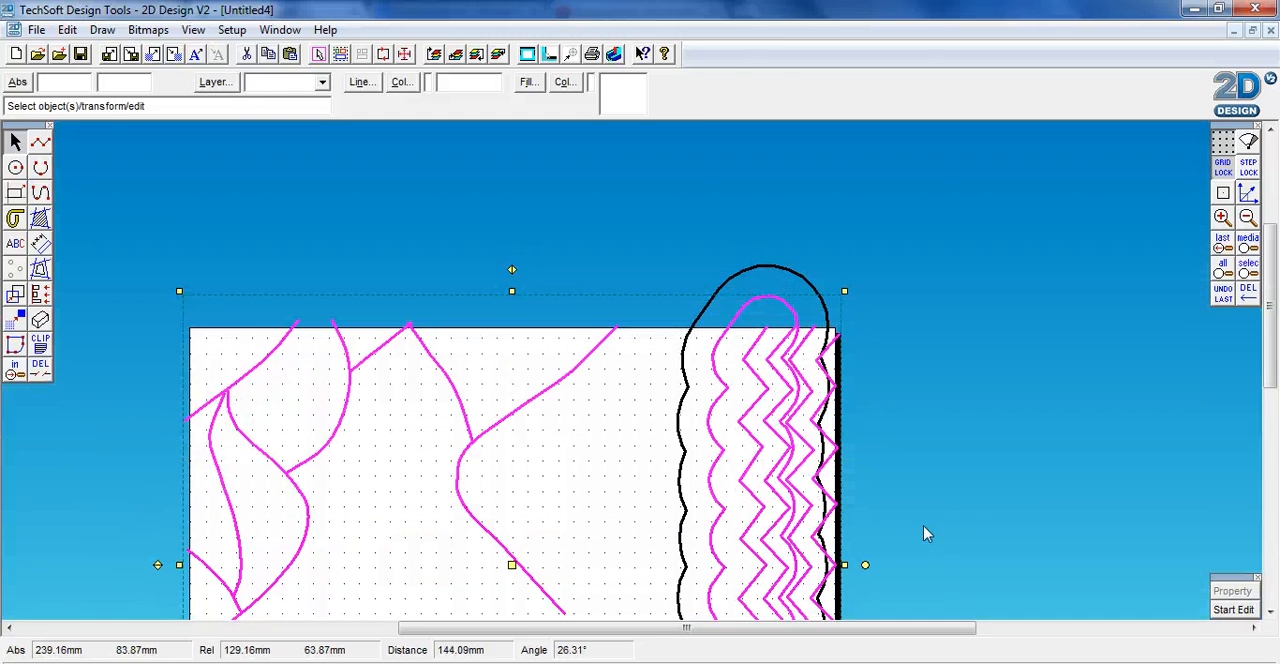
{"action": "scroll", "coordinate": [929, 529], "scroll_direction": "down", "scroll_amount": 3}
{"action": "left_click", "coordinate": [409, 85]}
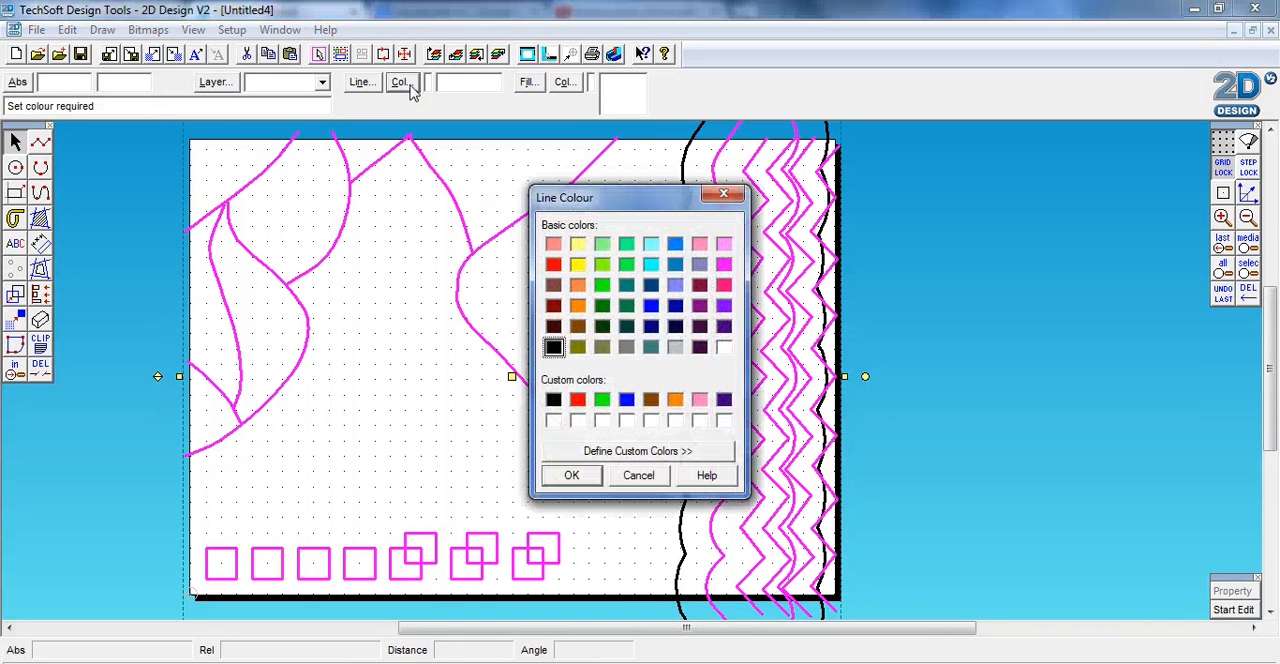
{"action": "left_click", "coordinate": [553, 265]}
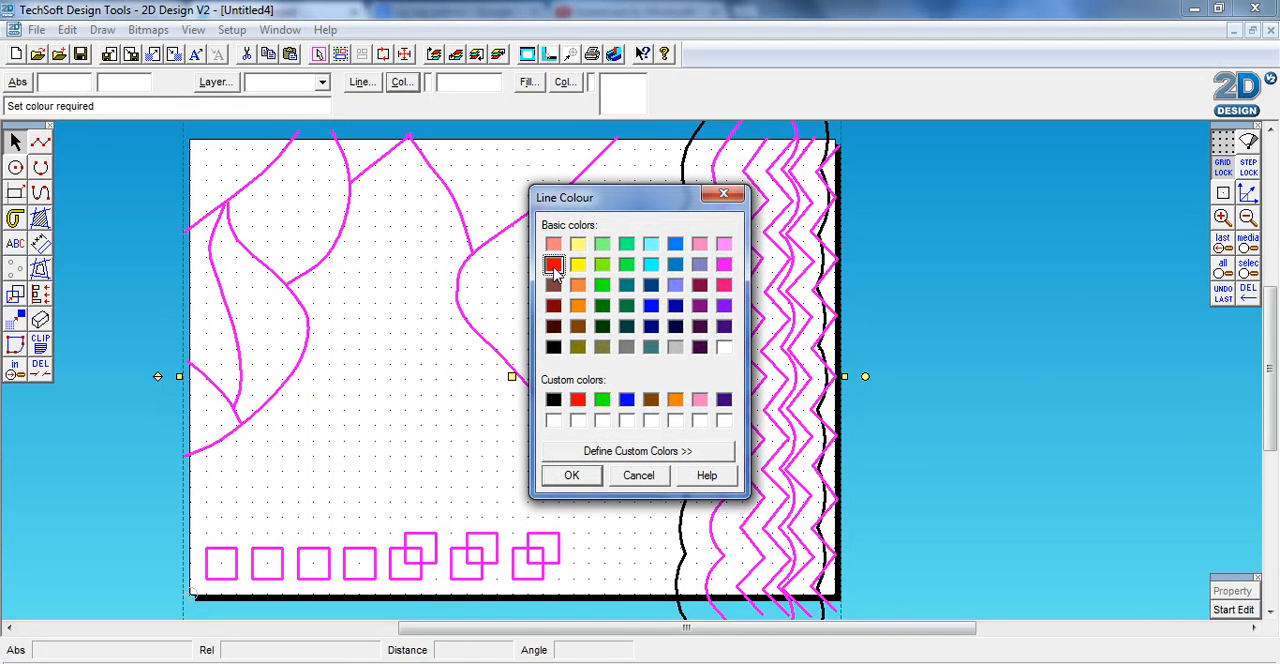
{"action": "left_click", "coordinate": [574, 480]}
Select the whole drawing including the outermost contour and apply the red line colour
{"action": "scroll", "coordinate": [890, 478], "scroll_direction": "down", "scroll_amount": 3}
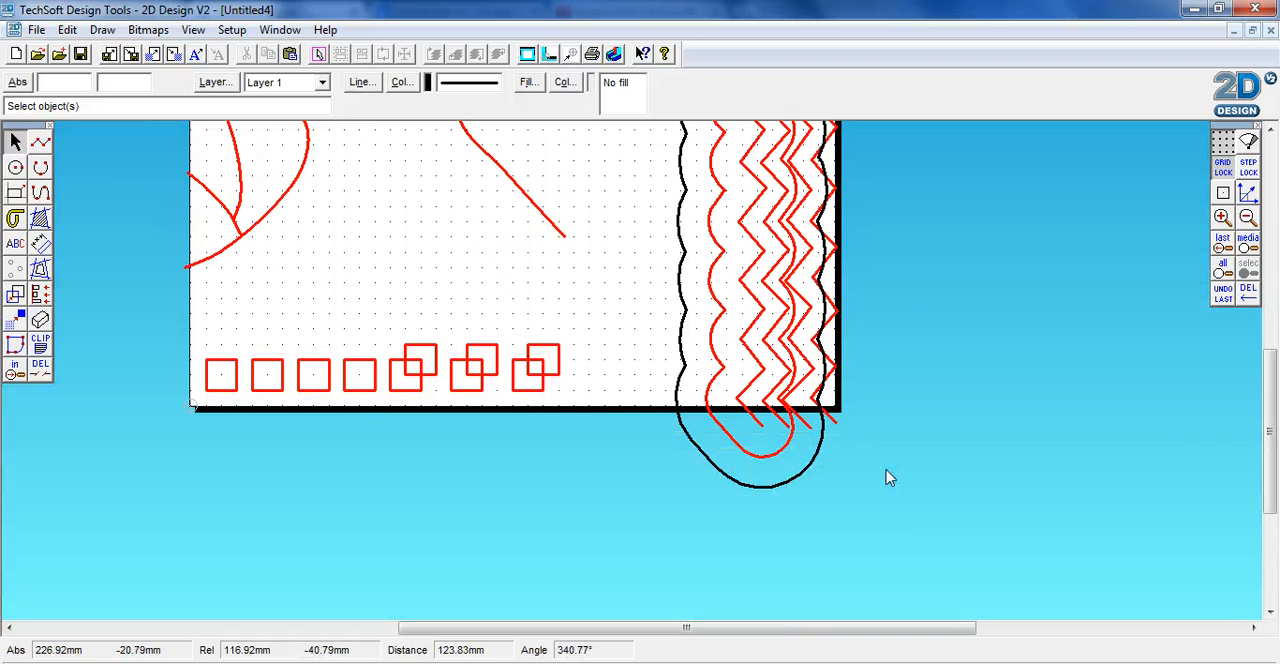
{"action": "mouse_move", "coordinate": [898, 534]}
{"action": "left_mouse_down"}
{"action": "mouse_move", "coordinate": [490, 477]}
{"action": "mouse_move", "coordinate": [222, 190]}
{"action": "mouse_move", "coordinate": [155, 161]}
{"action": "mouse_move", "coordinate": [123, 166]}
{"action": "left_mouse_up"}
{"action": "scroll", "coordinate": [155, 161], "scroll_direction": "up", "scroll_amount": 3}
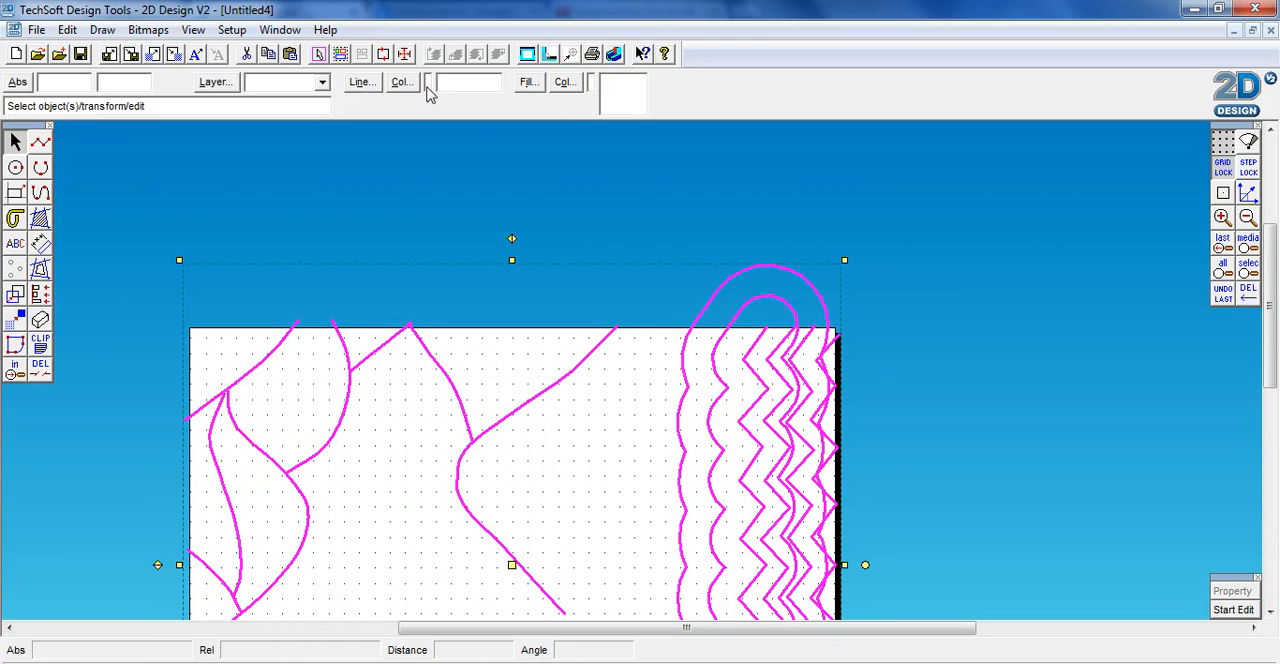
{"action": "left_click", "coordinate": [401, 83]}
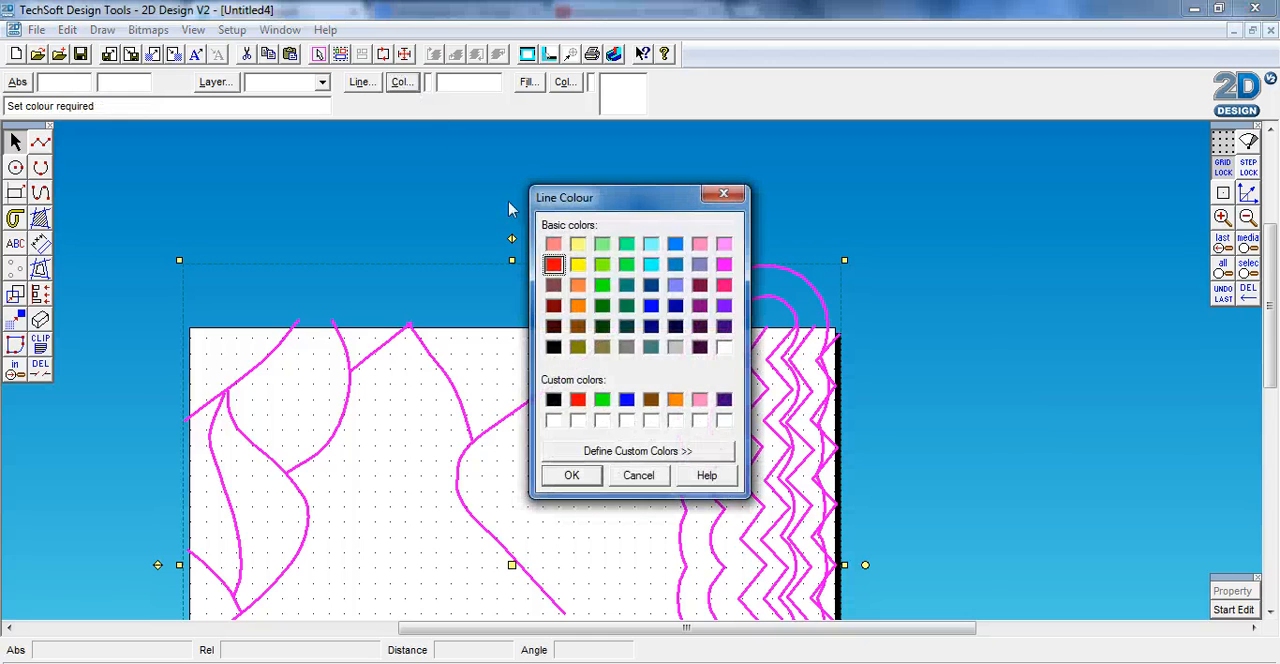
{"action": "left_click", "coordinate": [570, 476]}
{"action": "scroll", "coordinate": [880, 403], "scroll_direction": "down", "scroll_amount": 3}
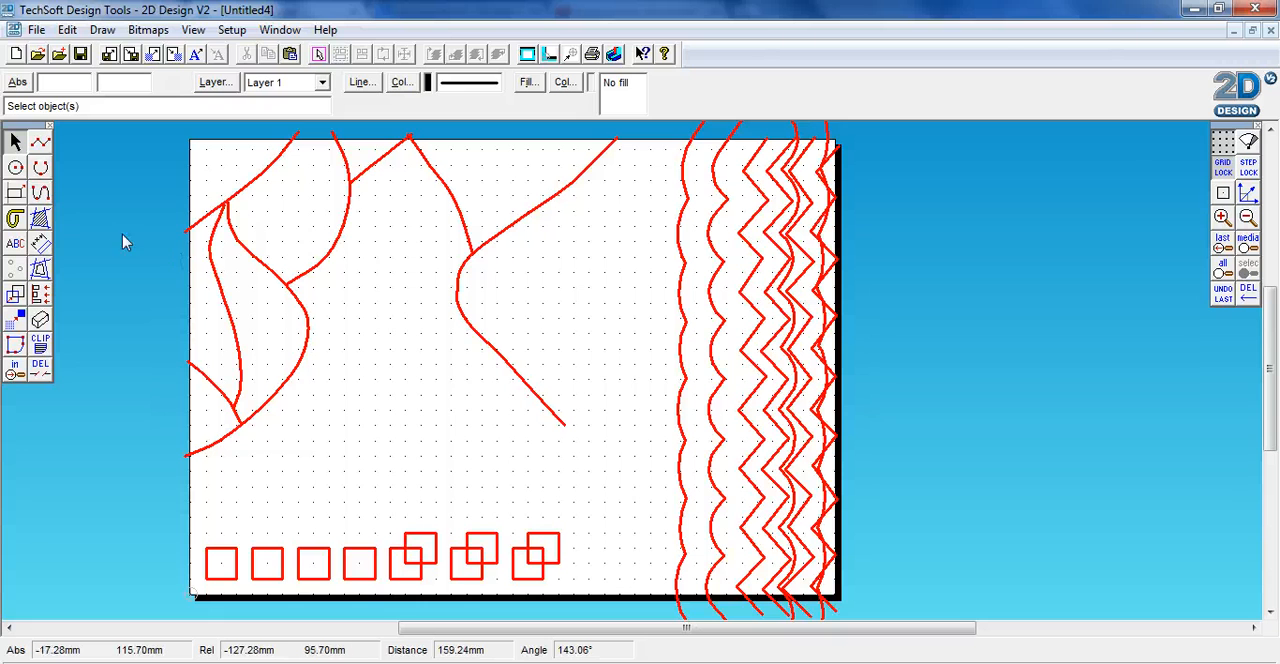
{"action": "left_click", "coordinate": [15, 193]}
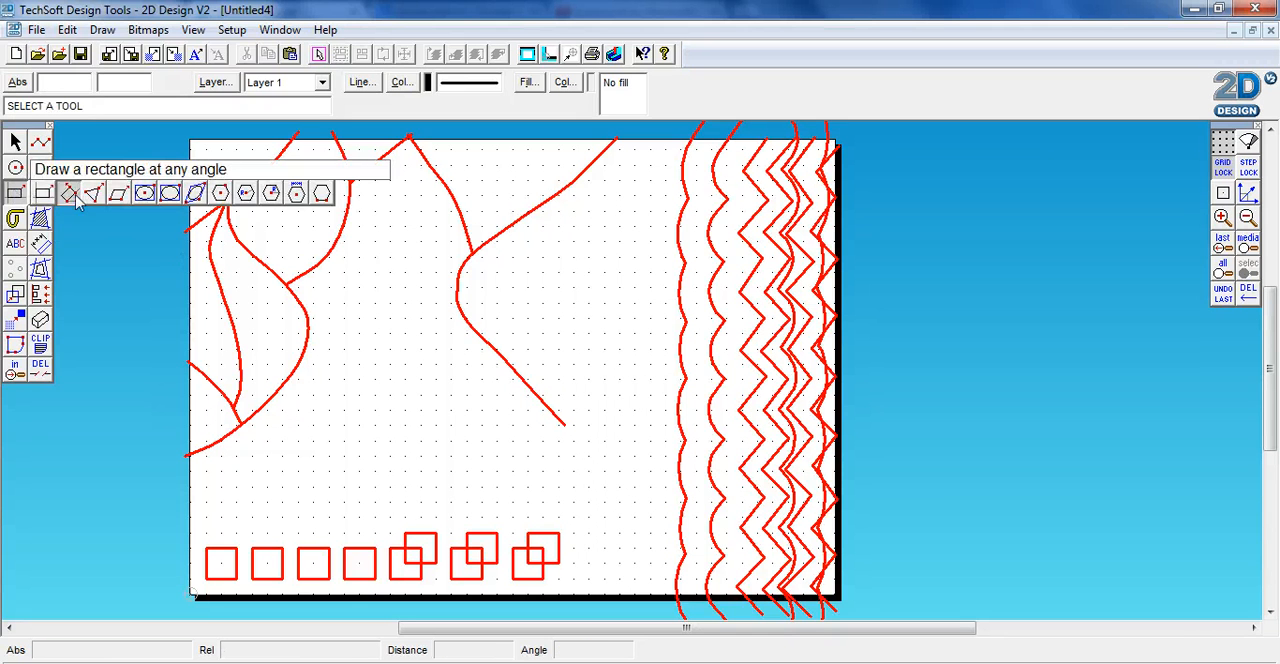
{"action": "left_click", "coordinate": [45, 195]}
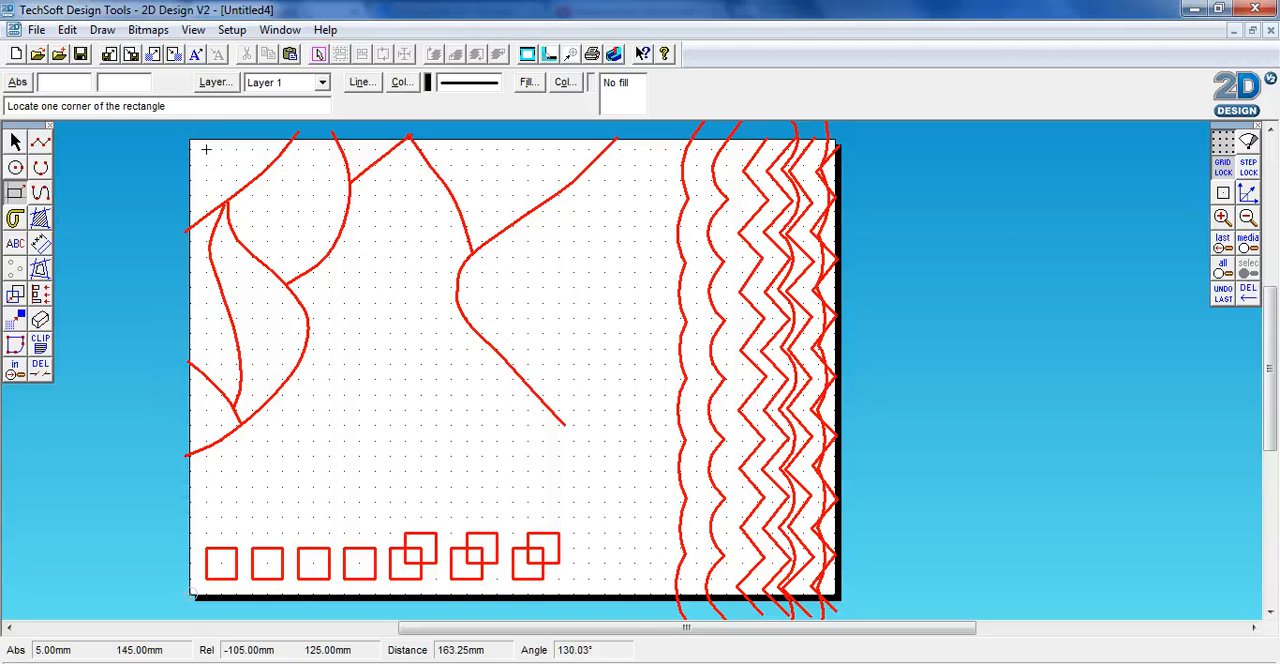
{"action": "left_click", "coordinate": [206, 149]}
{"action": "scroll", "coordinate": [205, 170], "scroll_direction": "down", "scroll_amount": 3}
{"action": "scroll", "coordinate": [203, 190], "scroll_direction": "up", "scroll_amount": 3}
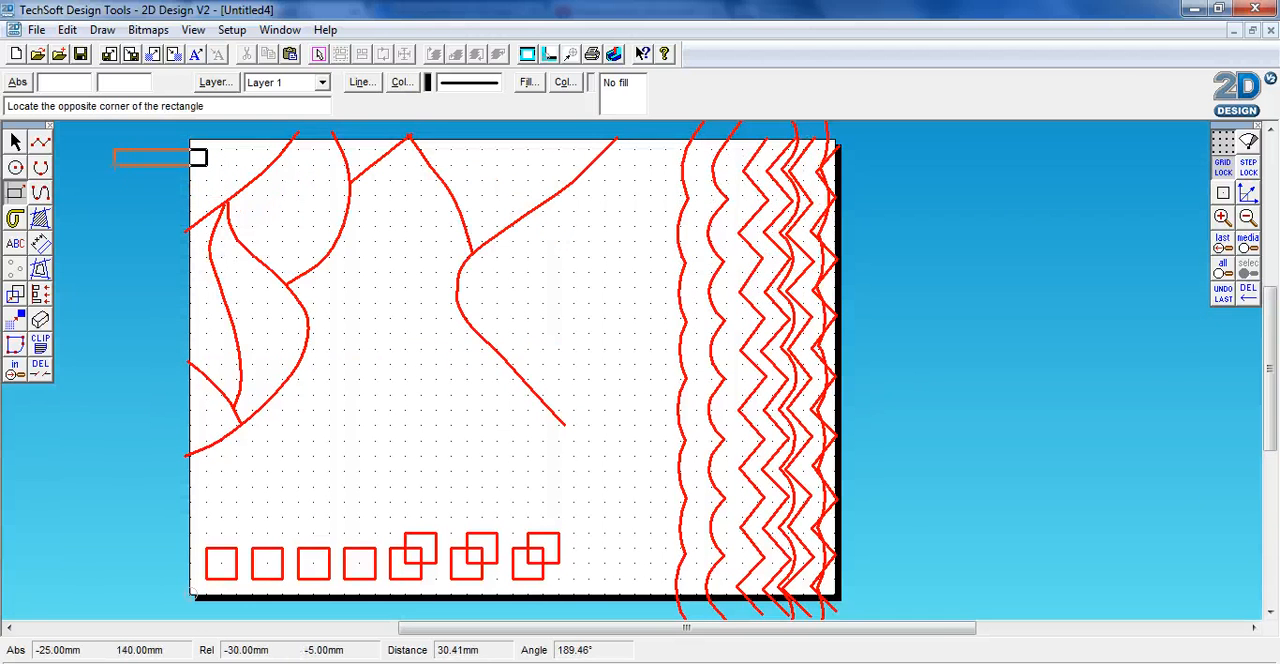
{"action": "key", "text": "Escape"}
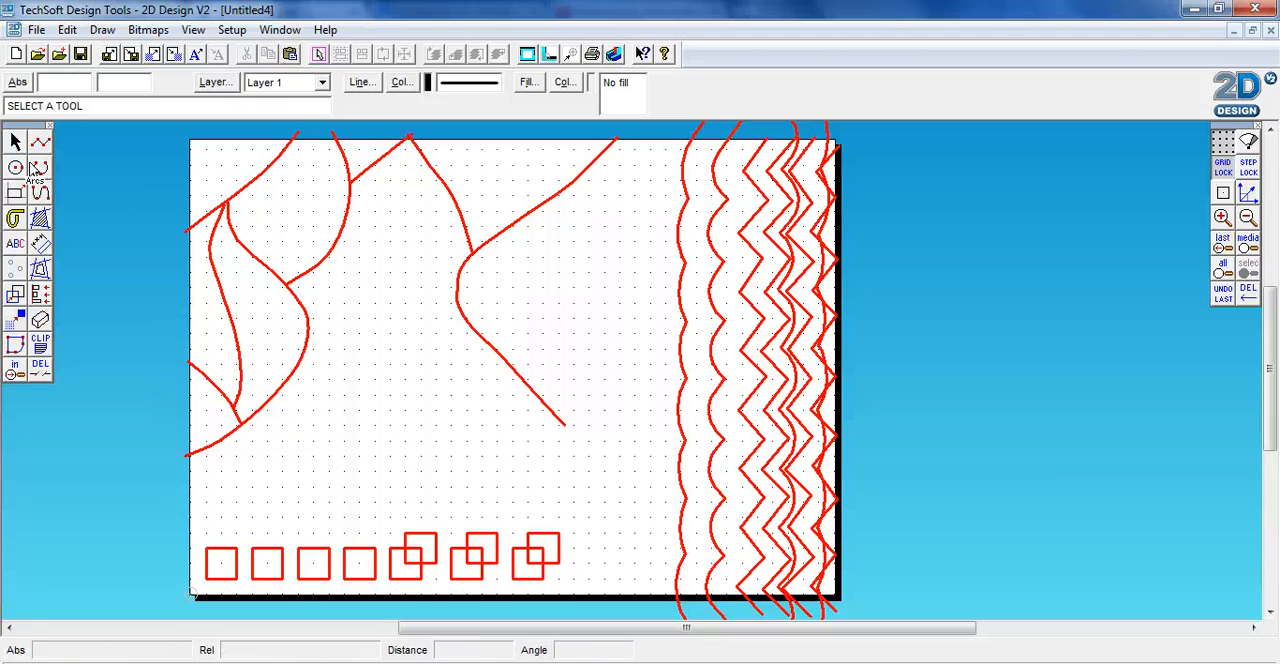
Draw a 190 by 145 mm rectangle from (0, 145) and a 150 by 105 mm rectangle inside it from (20, 130)
{"action": "left_click", "coordinate": [13, 196]}
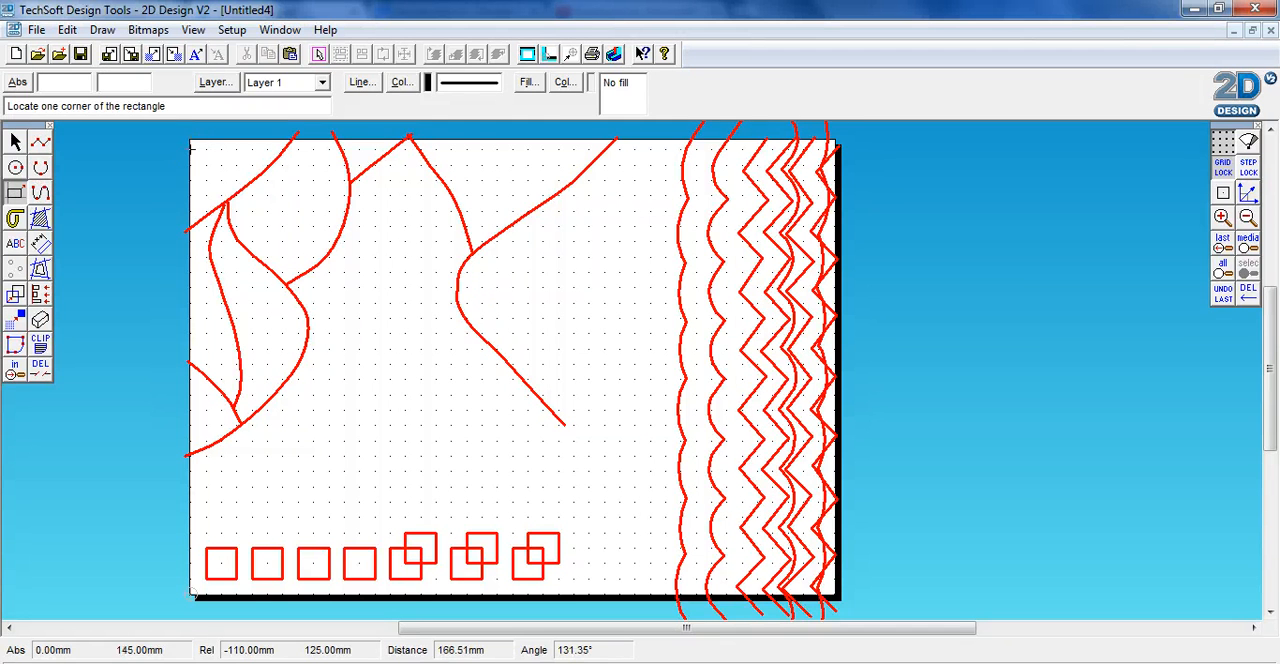
{"action": "left_click", "coordinate": [191, 148]}
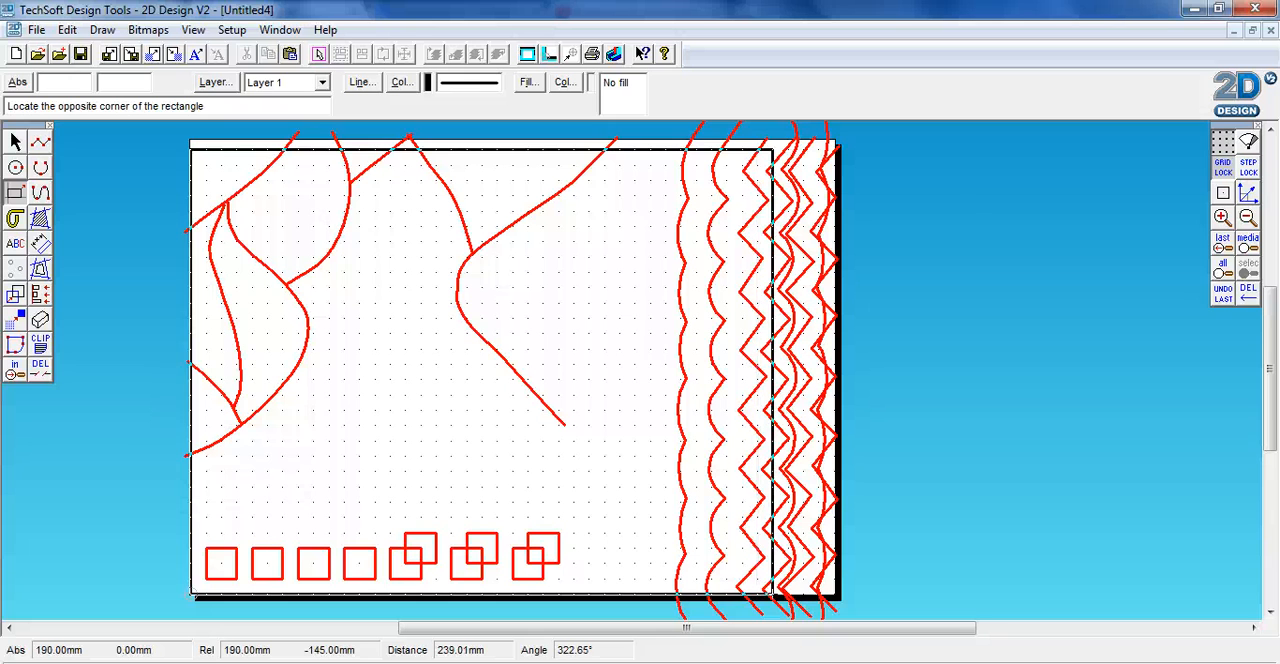
{"action": "left_click", "coordinate": [772, 598]}
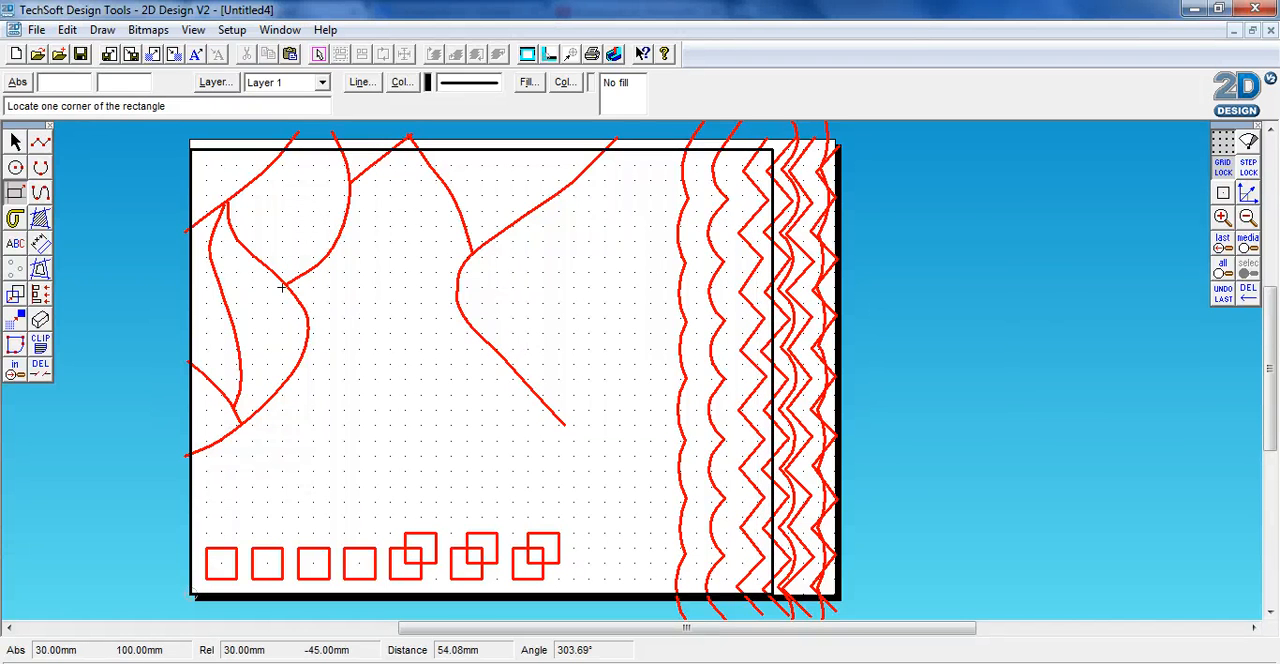
{"action": "left_click", "coordinate": [252, 195]}
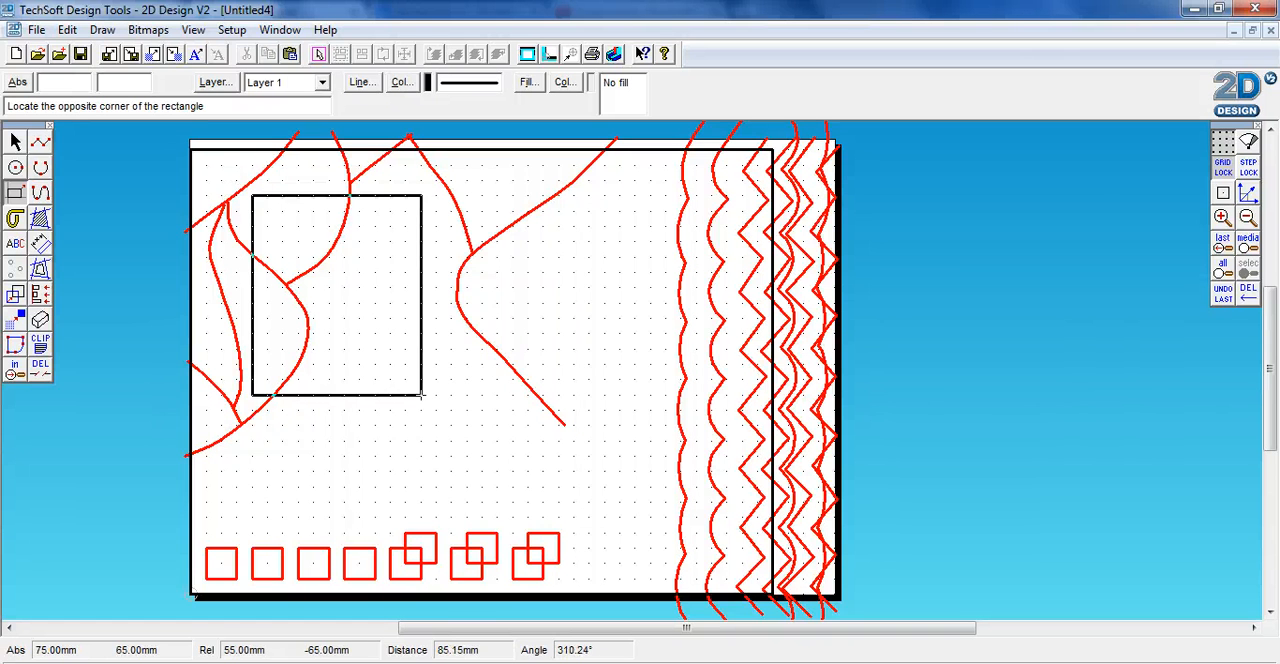
{"action": "left_click", "coordinate": [712, 517]}
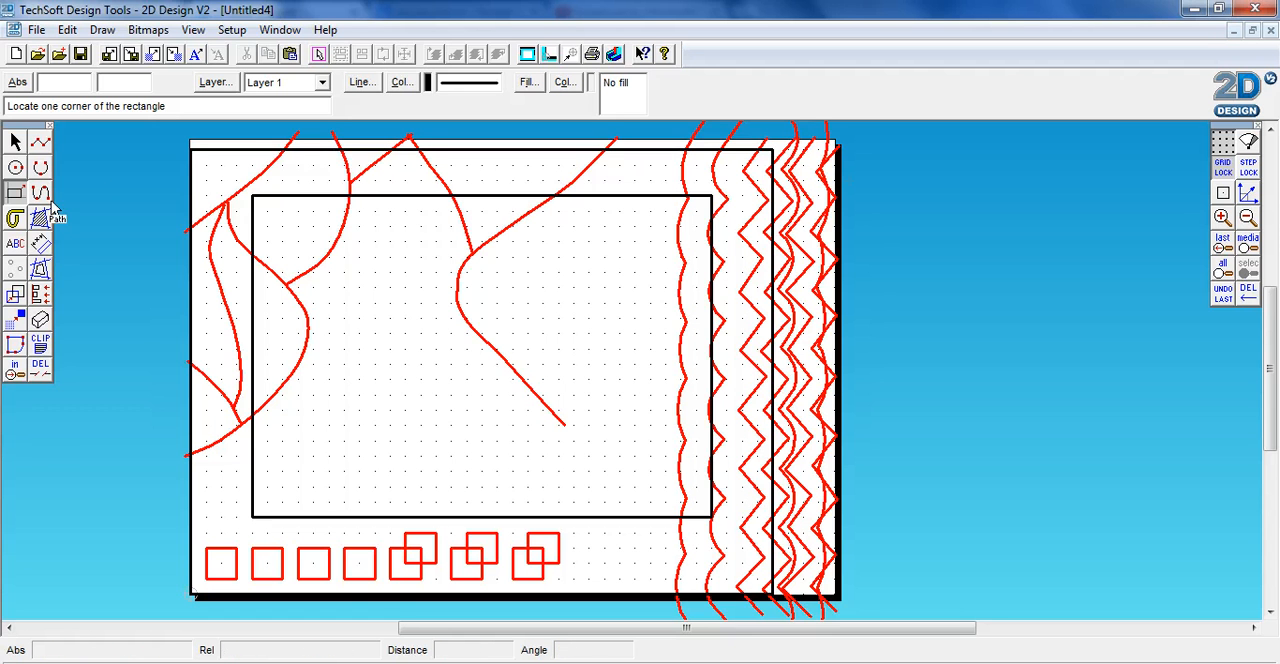
Trim the red curve ends above the outer rectangle's top edge, undoing the accidental removal of part of that edge
{"action": "left_click", "coordinate": [44, 372]}
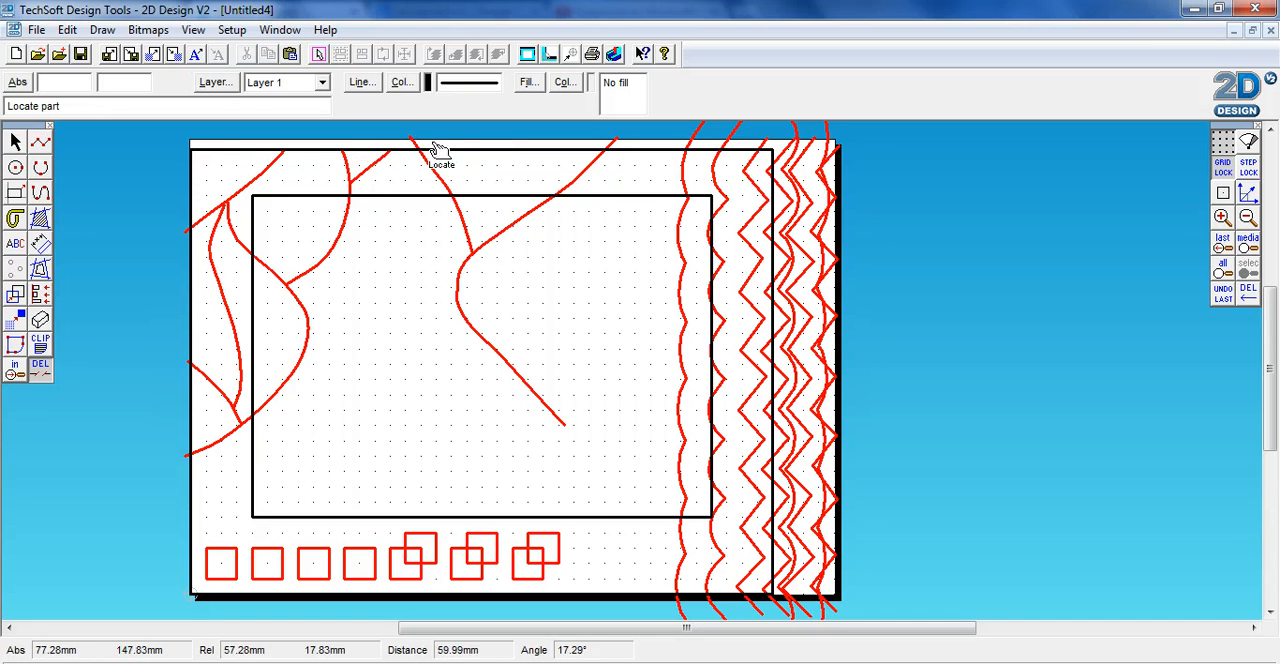
{"action": "left_click", "coordinate": [590, 150]}
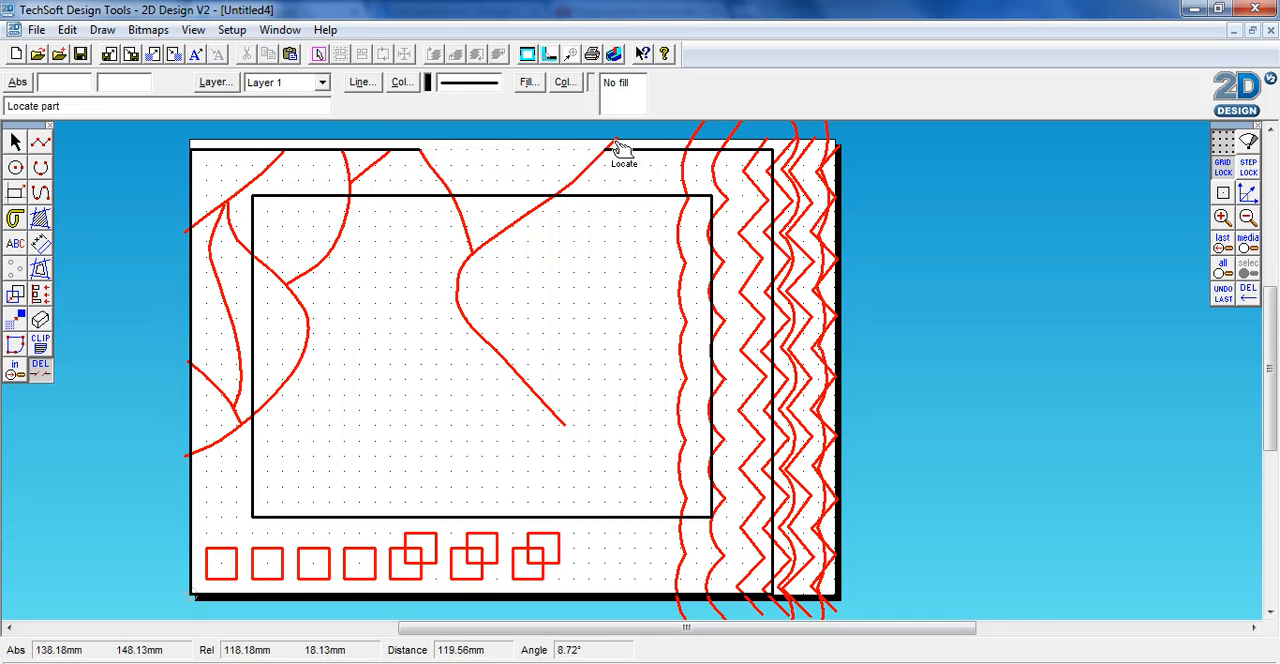
{"action": "left_click", "coordinate": [70, 30]}
{"action": "left_click", "coordinate": [110, 42]}
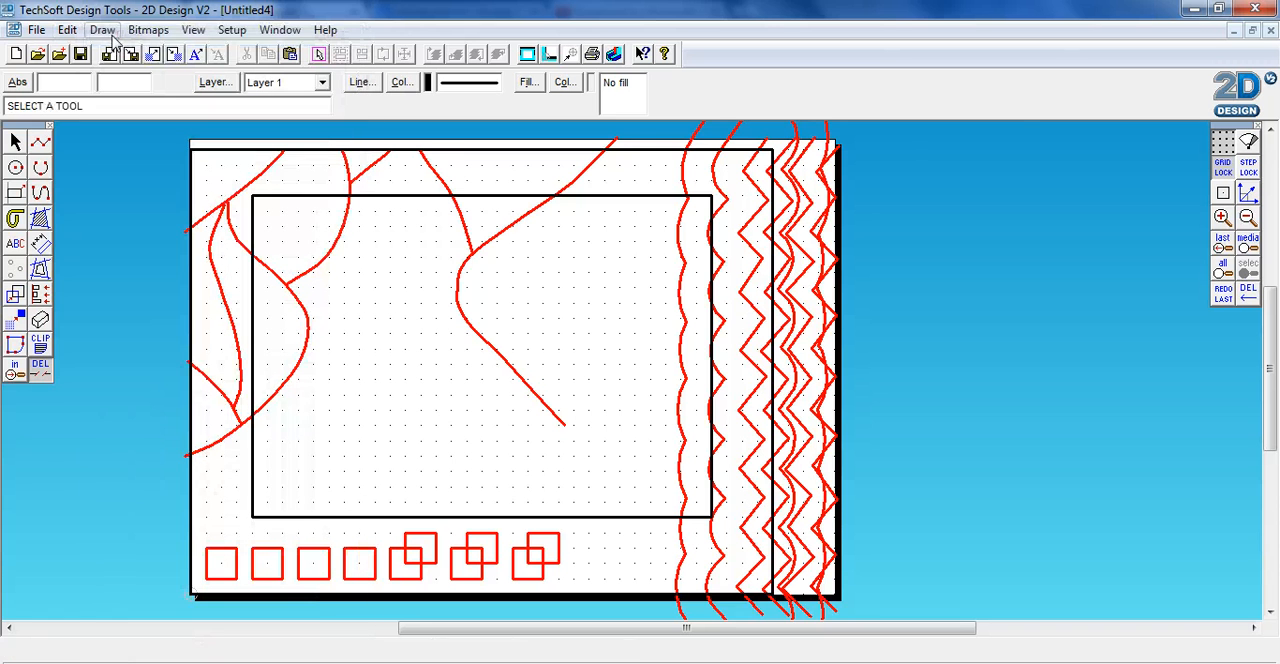
Trim away the portions of the traced red curves that run inside the inner rectangle
{"action": "left_click", "coordinate": [15, 141]}
{"action": "left_click", "coordinate": [40, 367]}
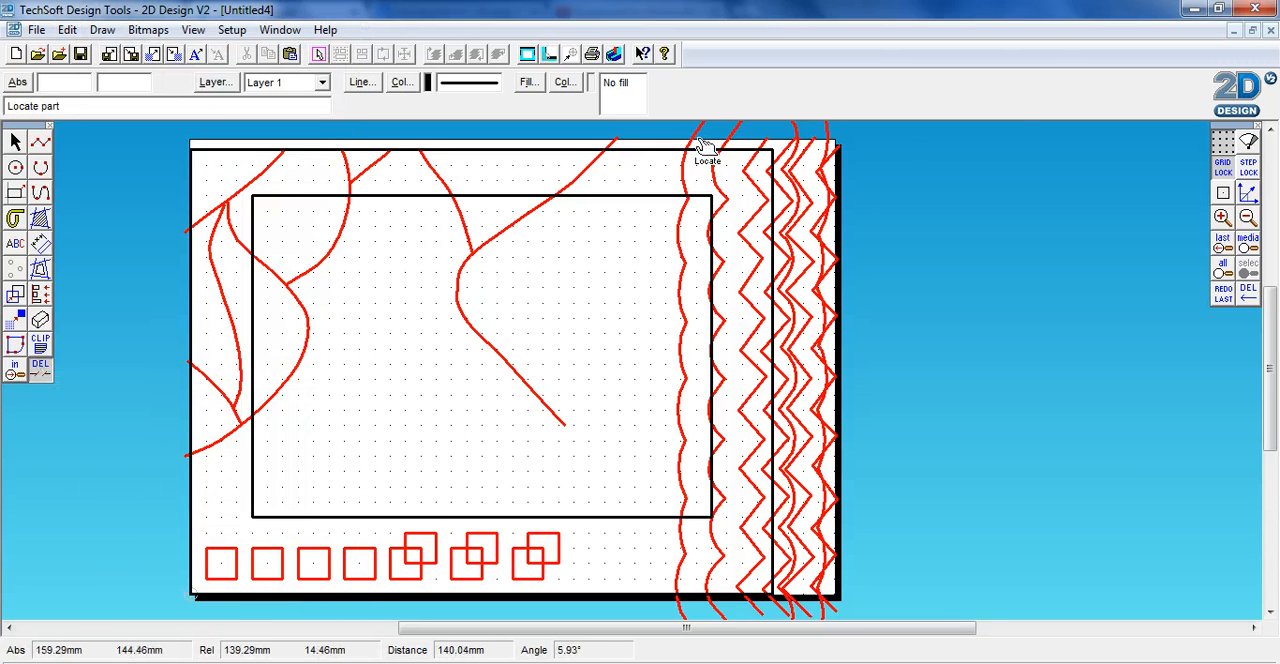
{"action": "left_click", "coordinate": [540, 216]}
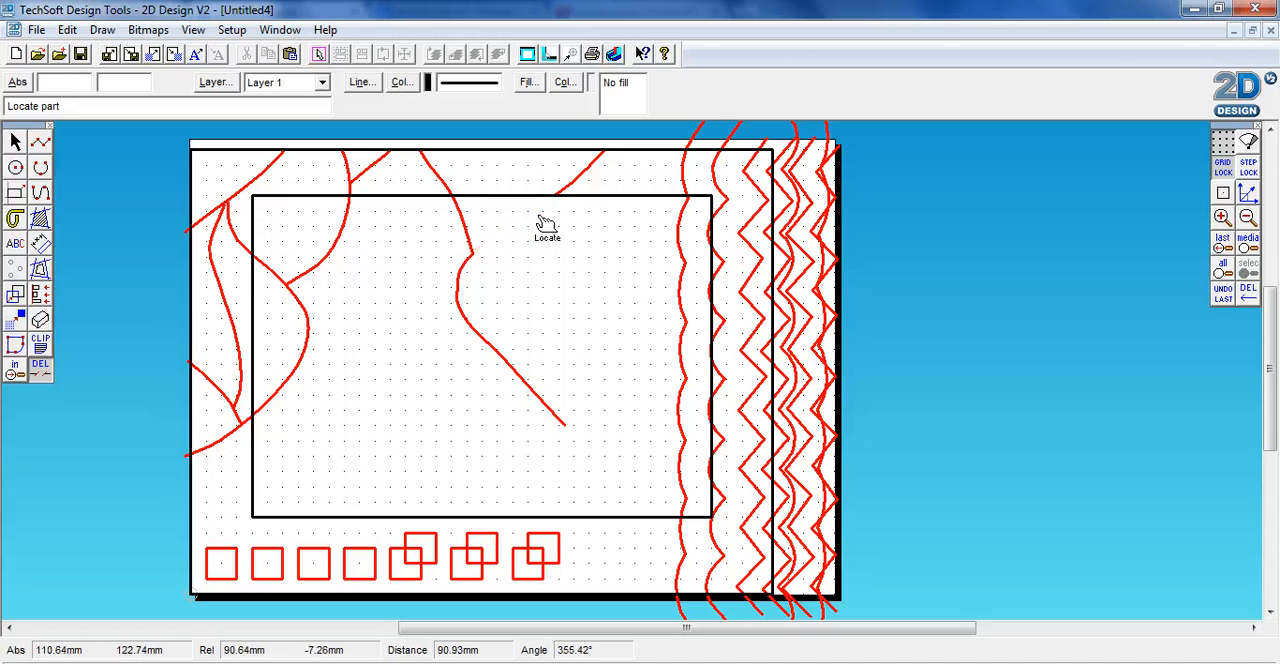
{"action": "left_click", "coordinate": [464, 240]}
{"action": "left_click", "coordinate": [468, 300]}
{"action": "left_click", "coordinate": [330, 252]}
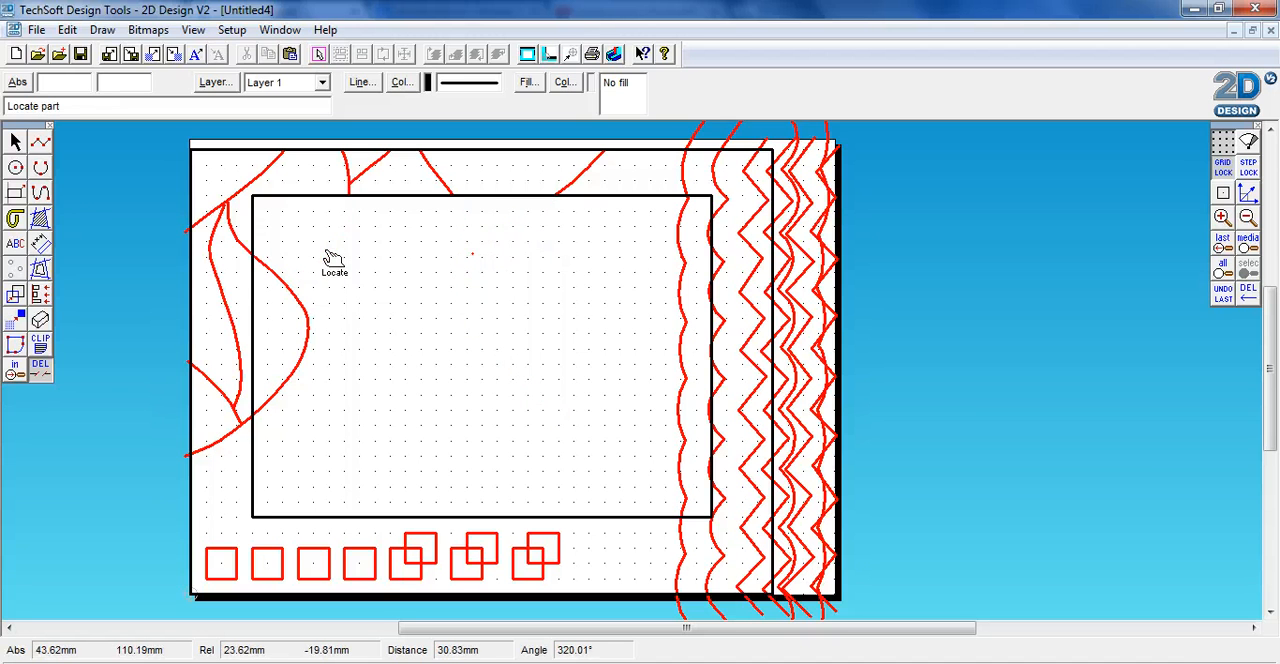
{"action": "left_click", "coordinate": [290, 288]}
Trim the upper portions of the outermost wavy contour lying inside the inner rectangle
{"action": "left_click", "coordinate": [681, 419]}
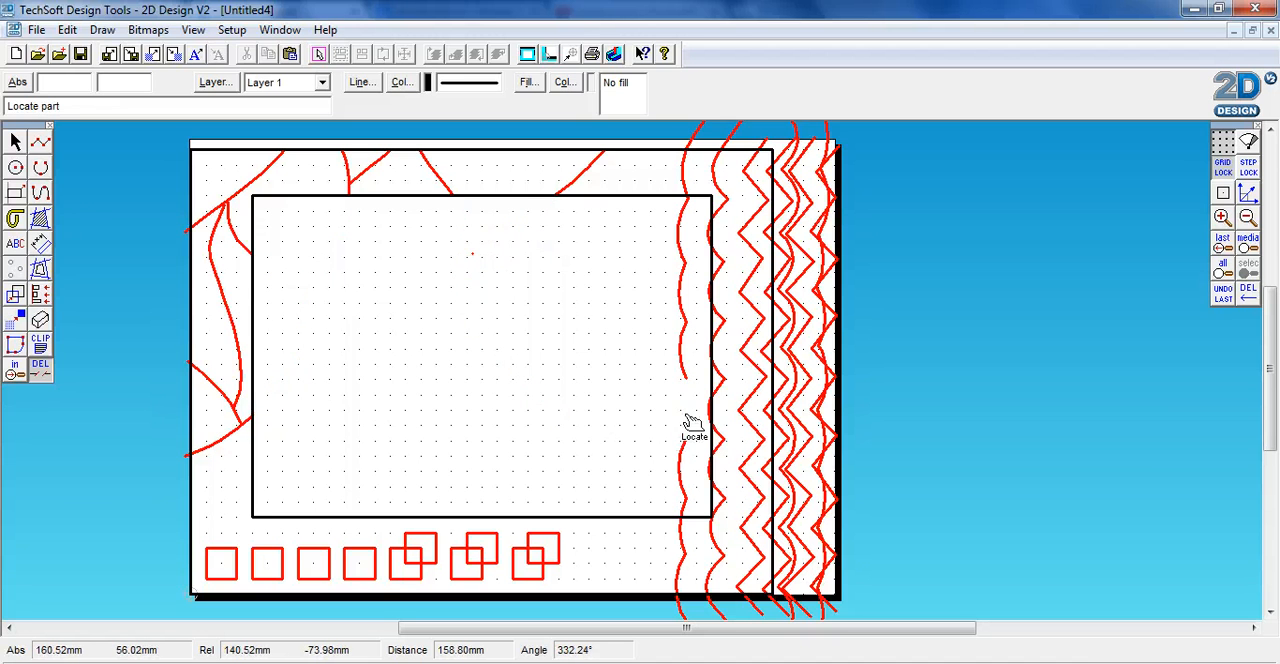
{"action": "left_click", "coordinate": [669, 344]}
{"action": "left_click", "coordinate": [680, 302]}
{"action": "left_click", "coordinate": [683, 209]}
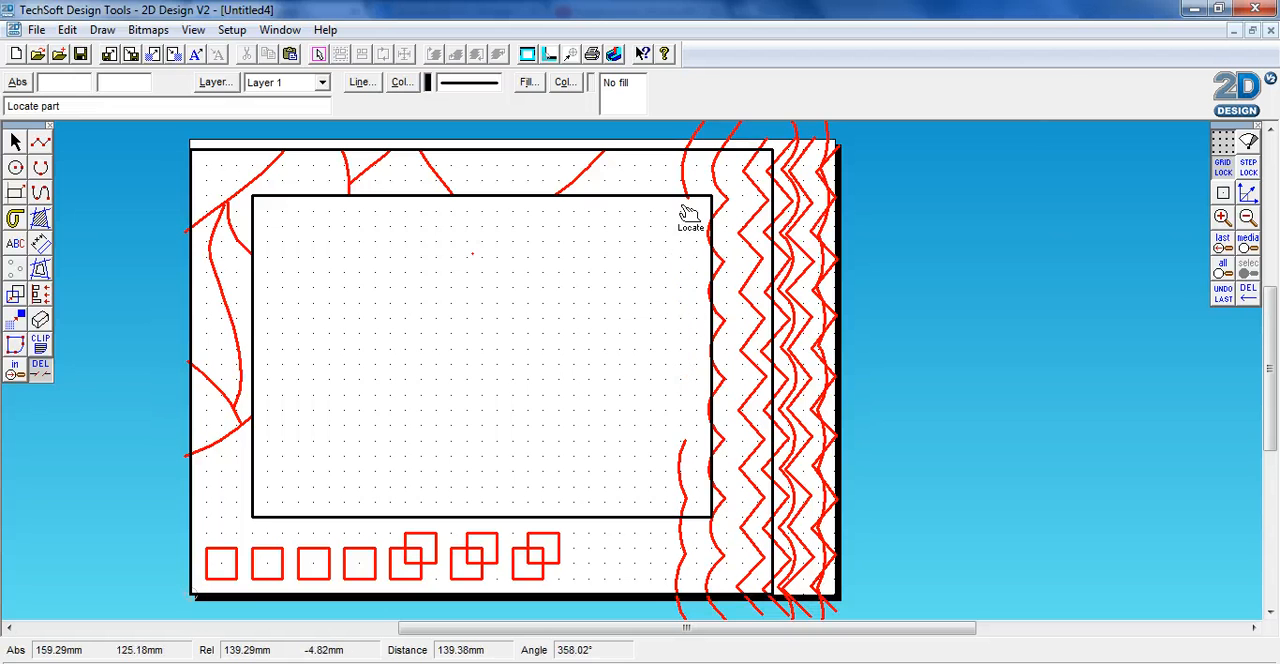
Trim the contour ends above the outer rectangle and the upper zigzag segments beyond its right edge
{"action": "left_click", "coordinate": [696, 131]}
{"action": "left_click", "coordinate": [695, 139]}
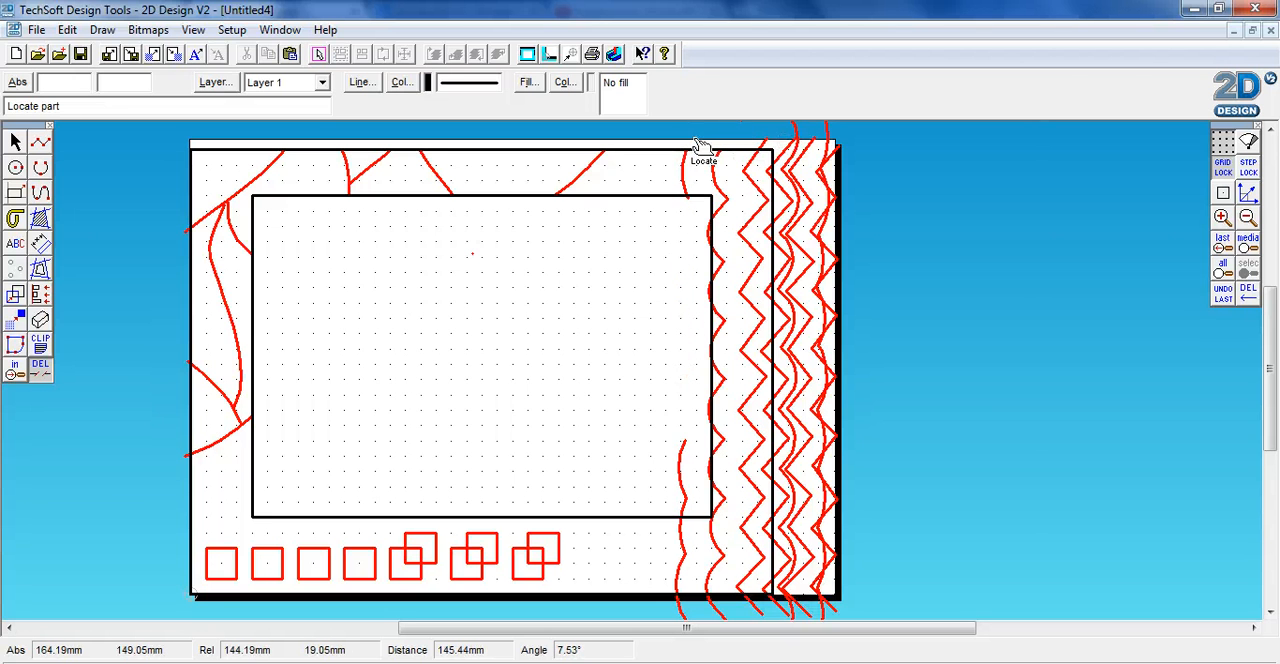
{"action": "left_click", "coordinate": [789, 141]}
{"action": "left_click", "coordinate": [798, 154]}
{"action": "left_click", "coordinate": [802, 180]}
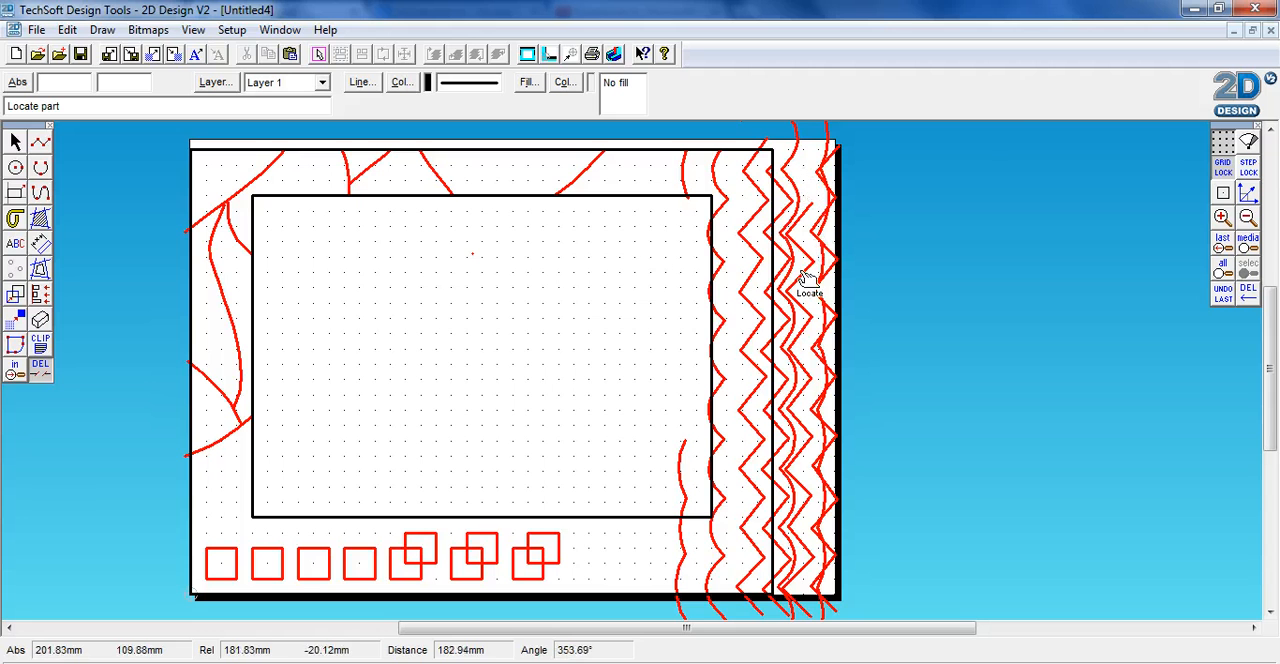
Delete the outermost contour's lower piece and several whole zigzag segments beyond the outer rectangle's right edge
{"action": "left_click", "coordinate": [15, 142]}
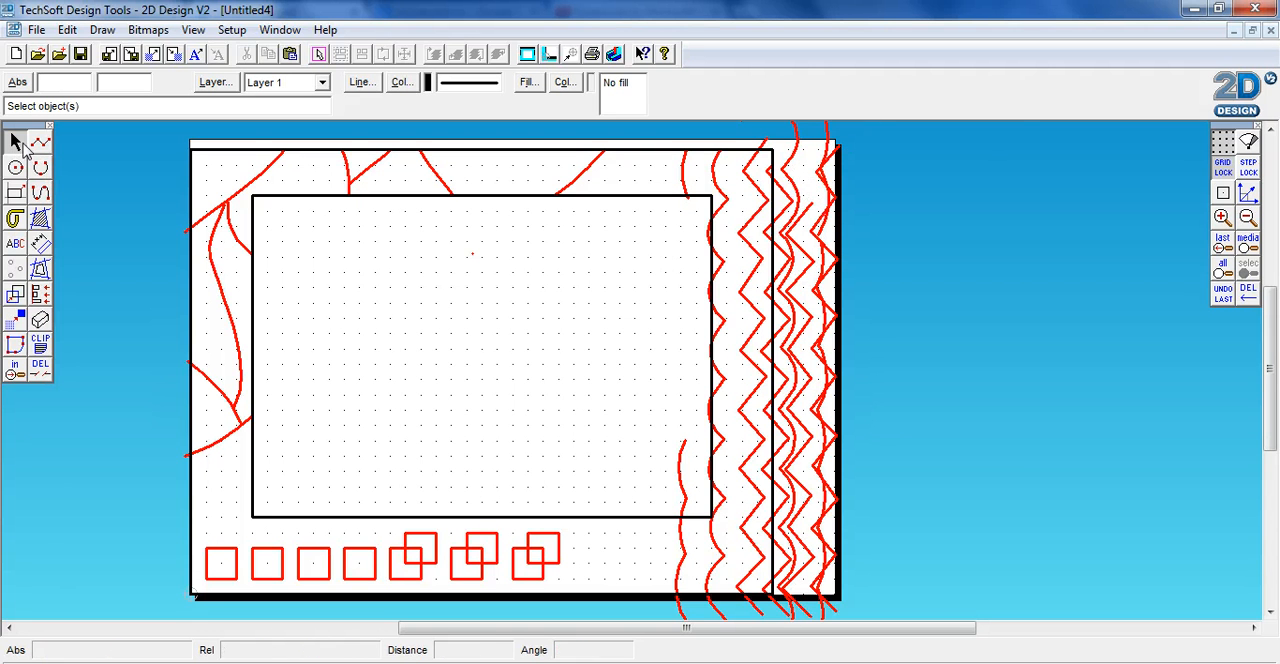
{"action": "left_click", "coordinate": [813, 346]}
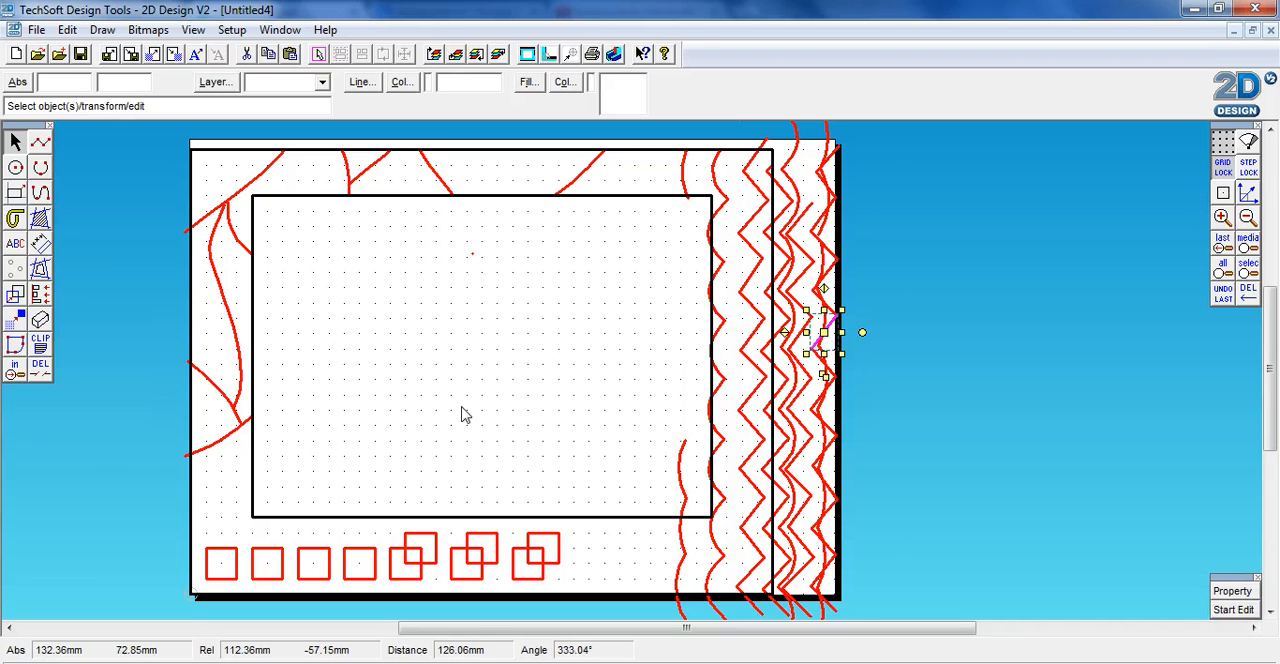
{"action": "left_click", "coordinate": [40, 368]}
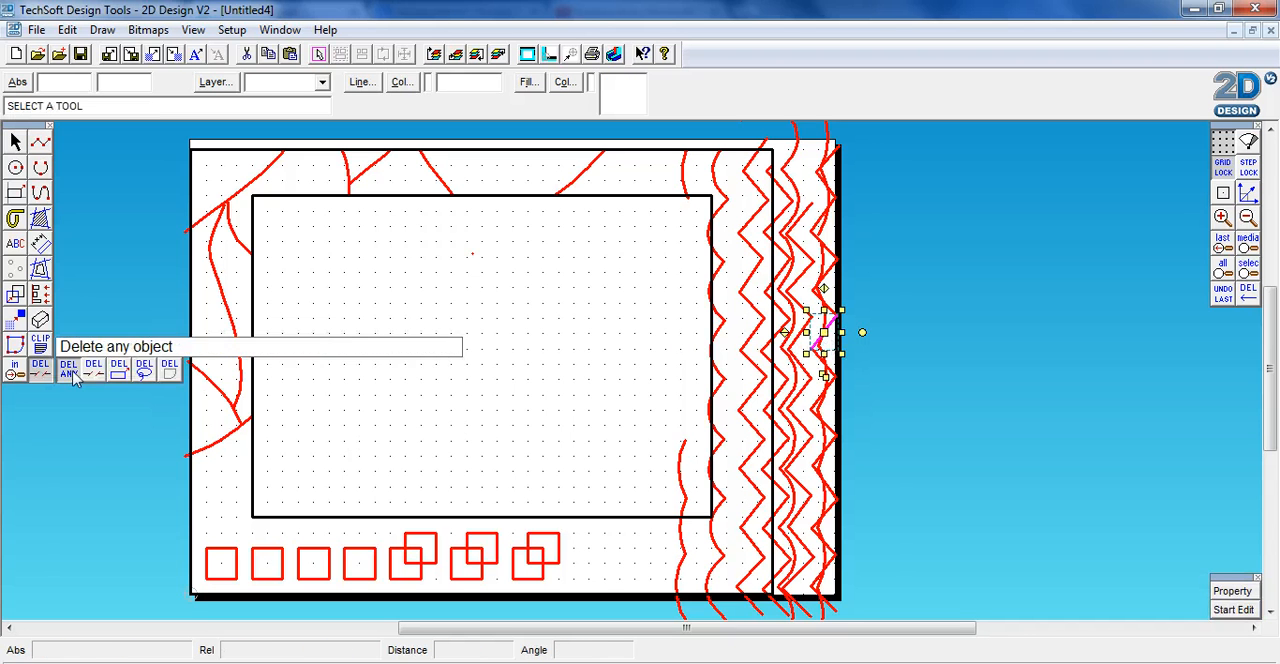
{"action": "left_click", "coordinate": [679, 423]}
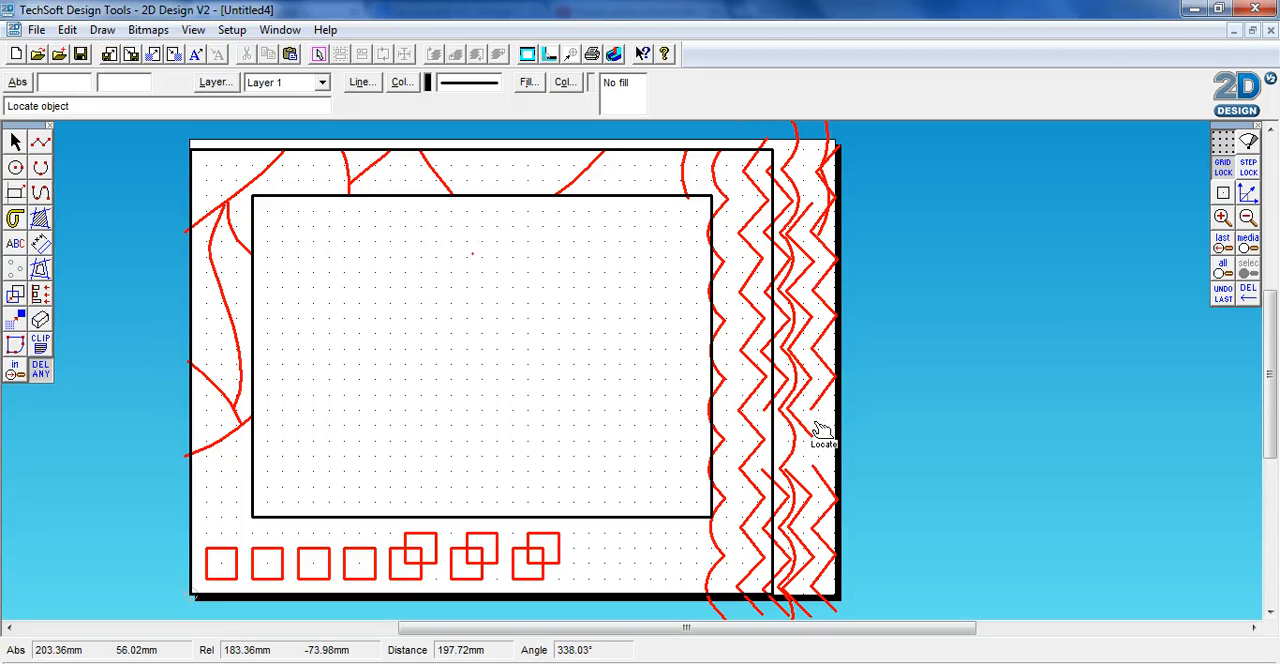
{"action": "left_click", "coordinate": [820, 399]}
{"action": "left_click", "coordinate": [822, 364]}
{"action": "left_click", "coordinate": [822, 337]}
{"action": "left_click", "coordinate": [819, 323]}
{"action": "left_click", "coordinate": [820, 281]}
{"action": "left_click", "coordinate": [818, 244]}
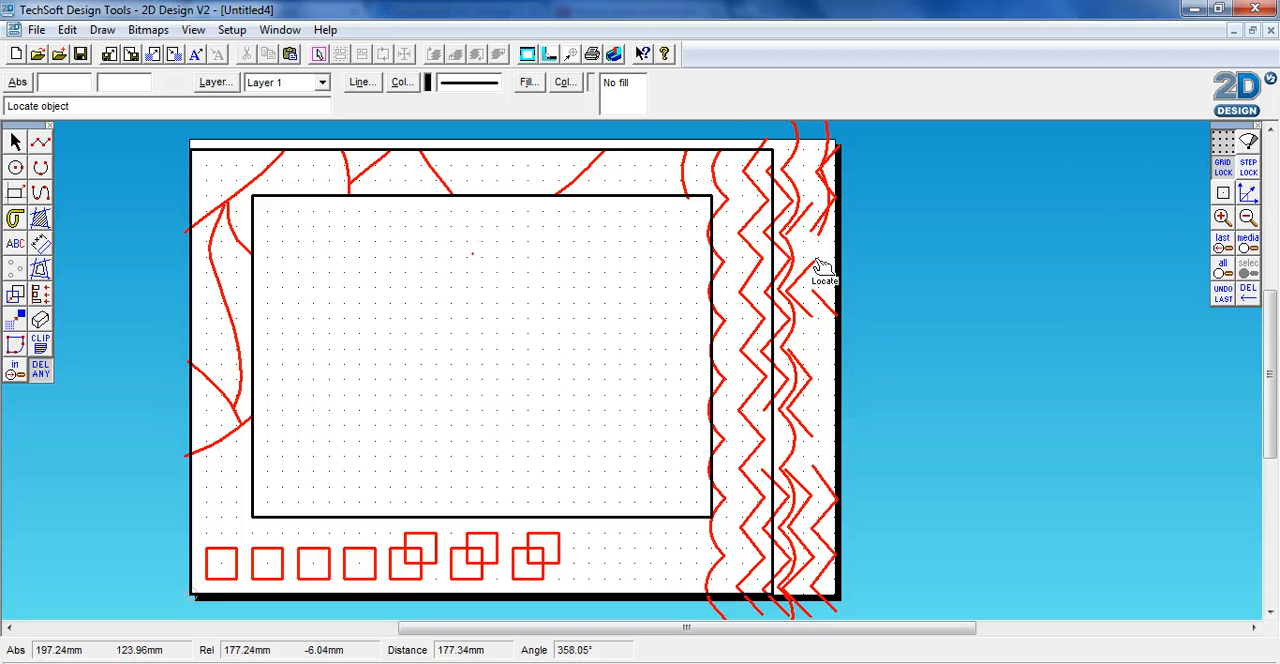
{"action": "left_click", "coordinate": [817, 263]}
{"action": "left_click", "coordinate": [790, 203]}
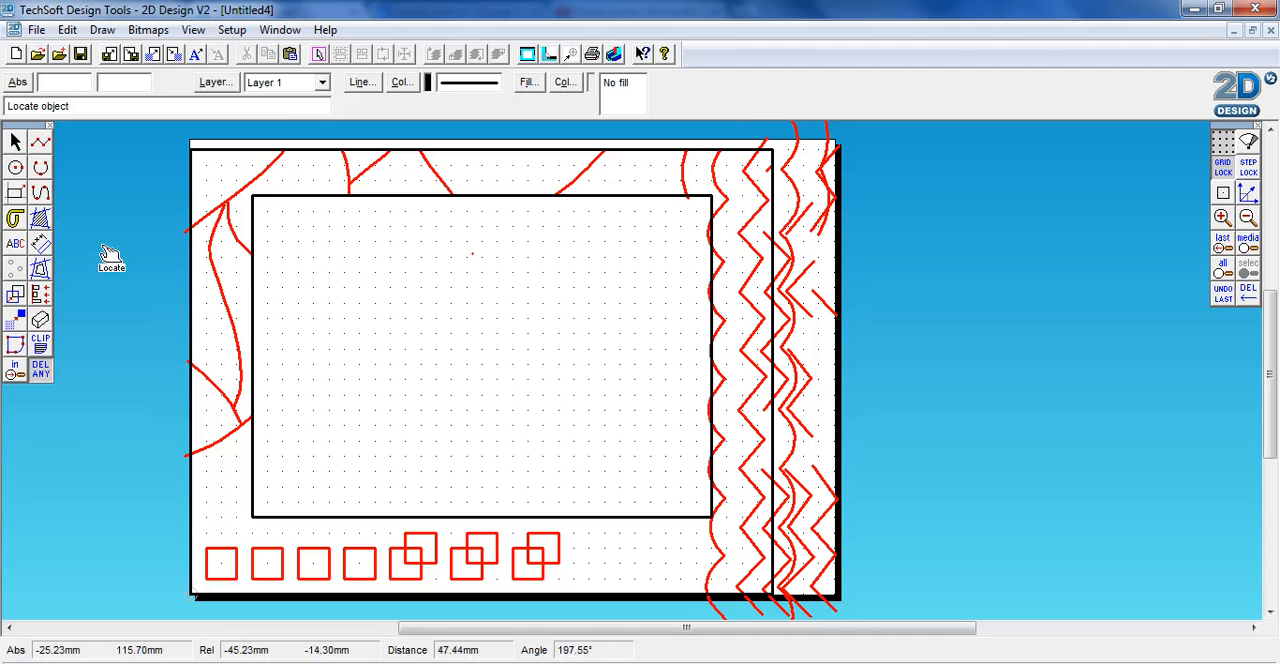
{"action": "left_click", "coordinate": [44, 375]}
{"action": "left_click", "coordinate": [98, 370]}
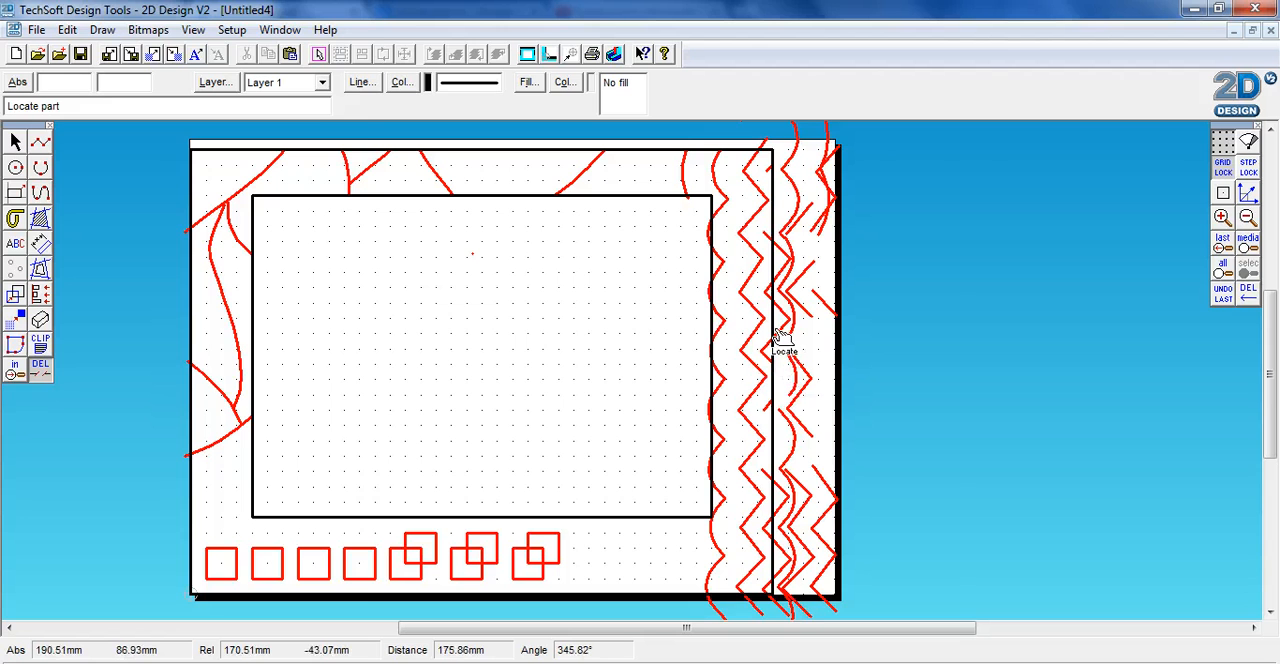
{"action": "left_click", "coordinate": [66, 30]}
{"action": "left_click", "coordinate": [128, 37]}
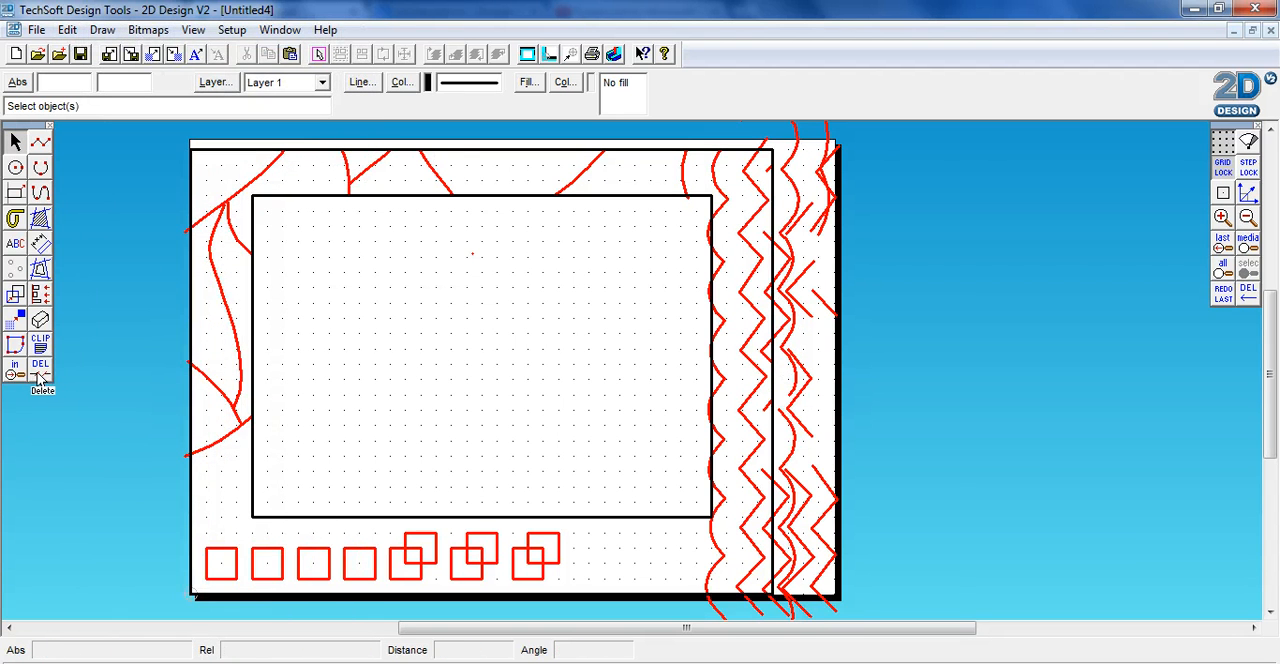
Delete parts of the wavy contour and zigzag segments just beyond the middle of the outer rectangle's right edge
{"action": "left_click", "coordinate": [40, 370]}
{"action": "left_click", "coordinate": [792, 268]}
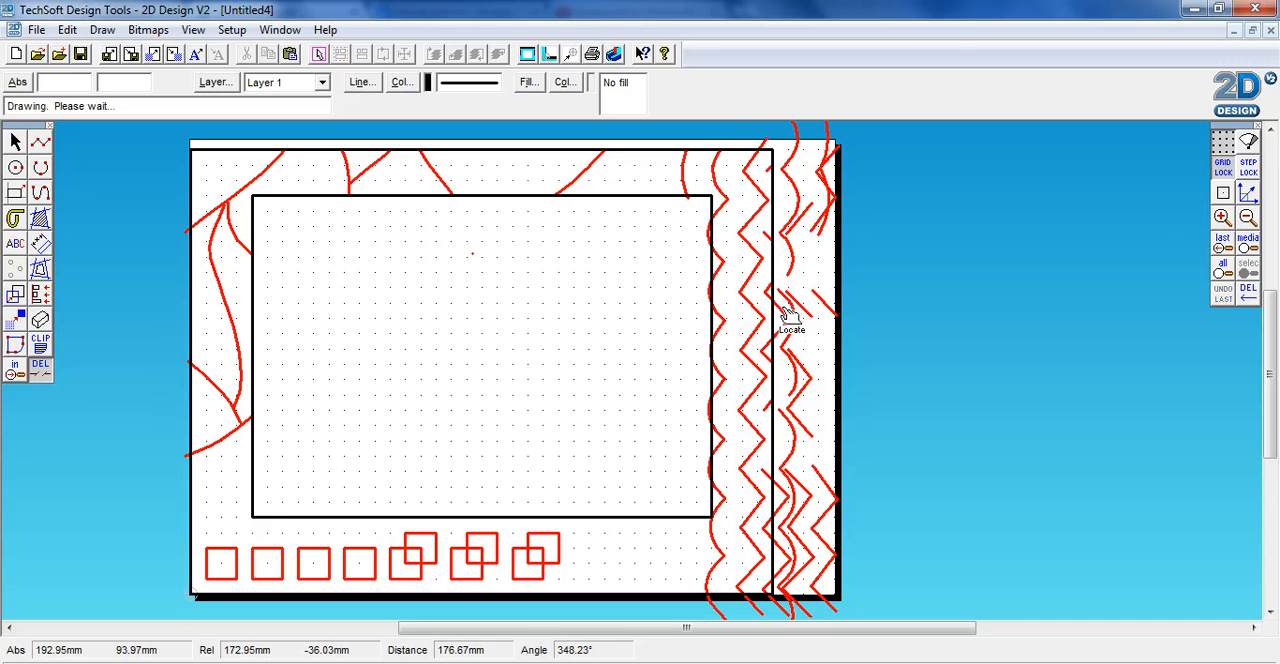
{"action": "left_click", "coordinate": [790, 347]}
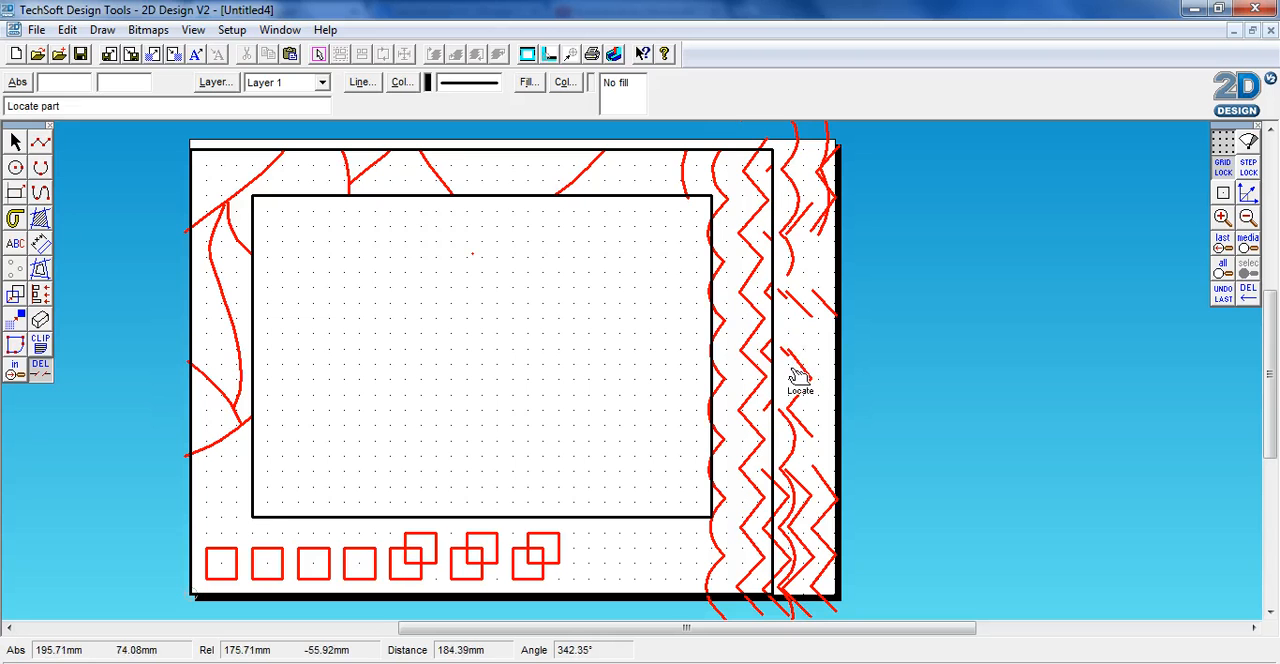
{"action": "left_click", "coordinate": [791, 367]}
Trim lower pieces of the wavy contour beyond the outer rectangle's right edge and the zigzag ends below its bottom edge
{"action": "left_click", "coordinate": [783, 420]}
{"action": "left_click", "coordinate": [785, 469]}
{"action": "left_click", "coordinate": [782, 491]}
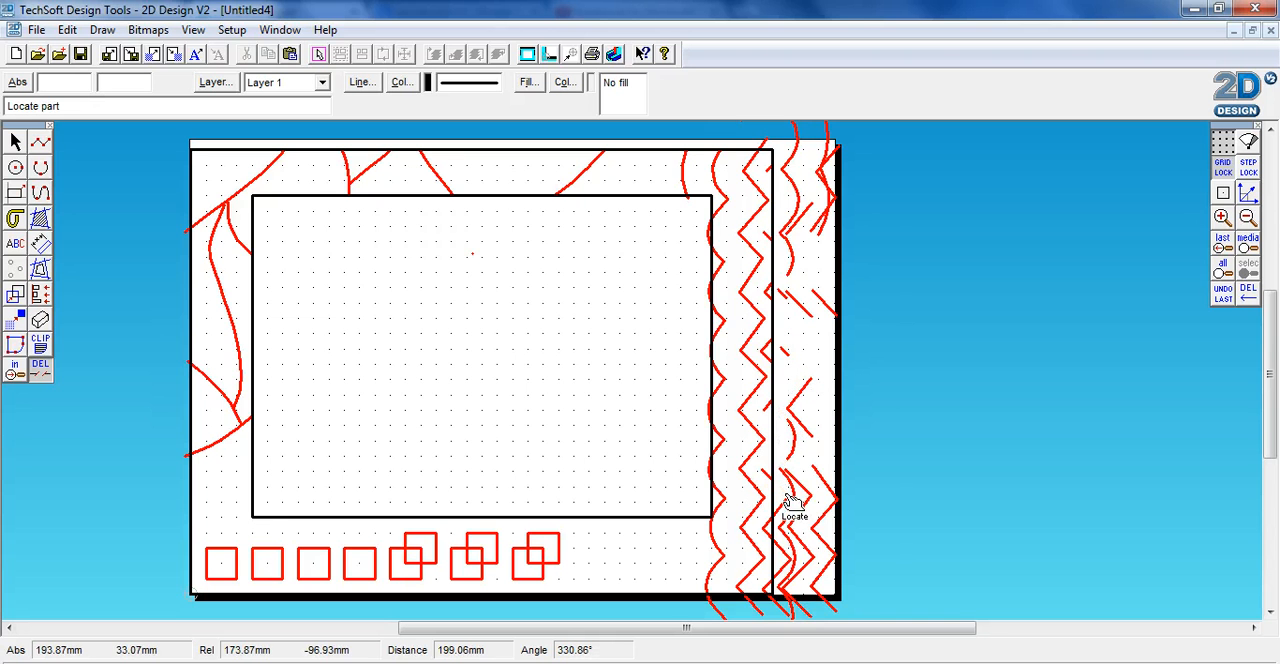
{"action": "left_click", "coordinate": [792, 490]}
{"action": "left_click", "coordinate": [794, 443]}
{"action": "left_click", "coordinate": [785, 507]}
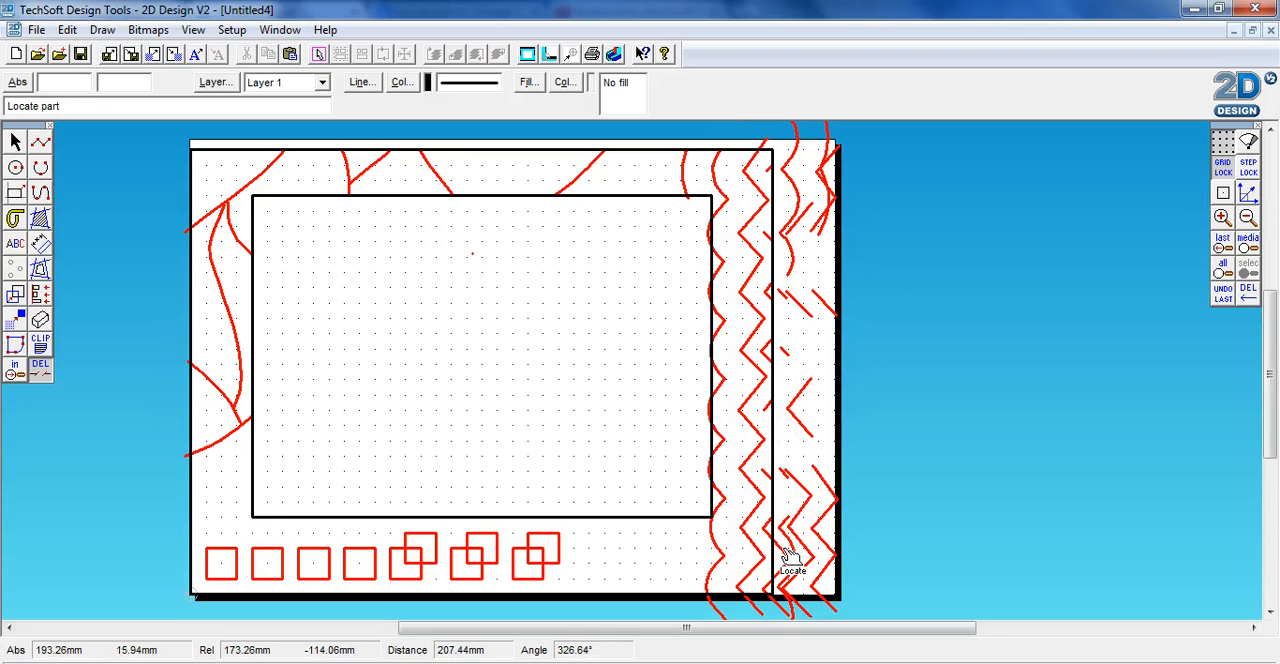
{"action": "left_click", "coordinate": [765, 614]}
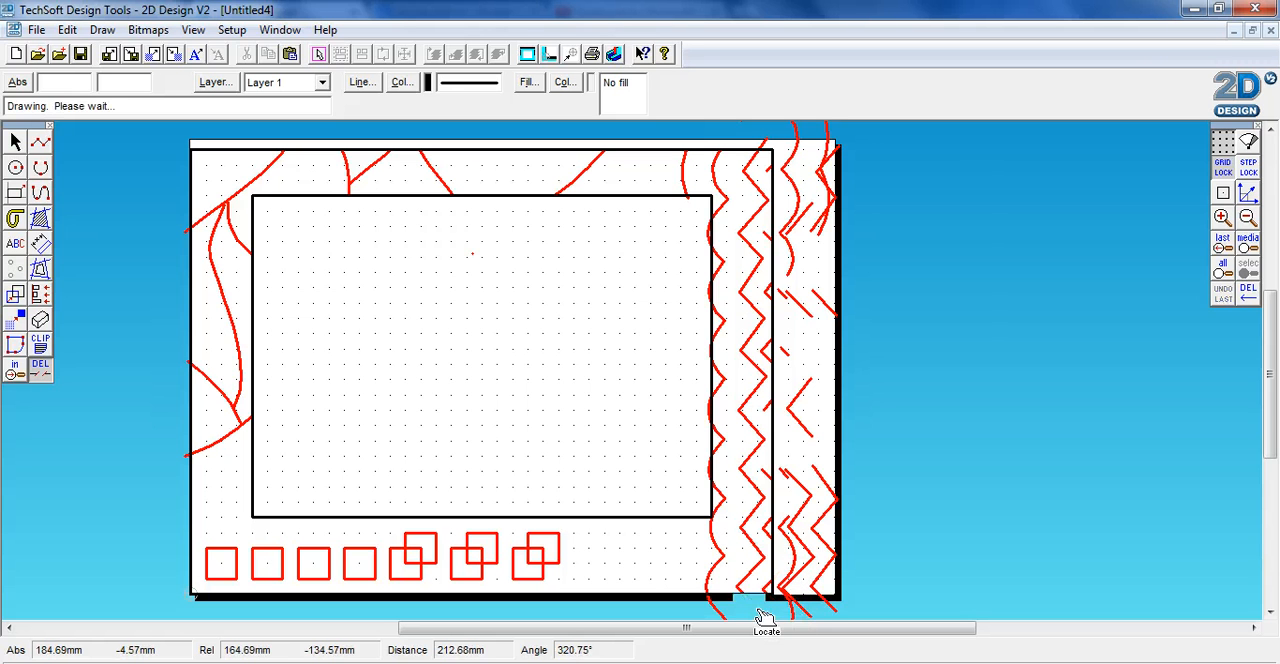
Add the abbreviated name as a text object in the upper part of the inner rectangle
{"action": "left_click", "coordinate": [15, 243]}
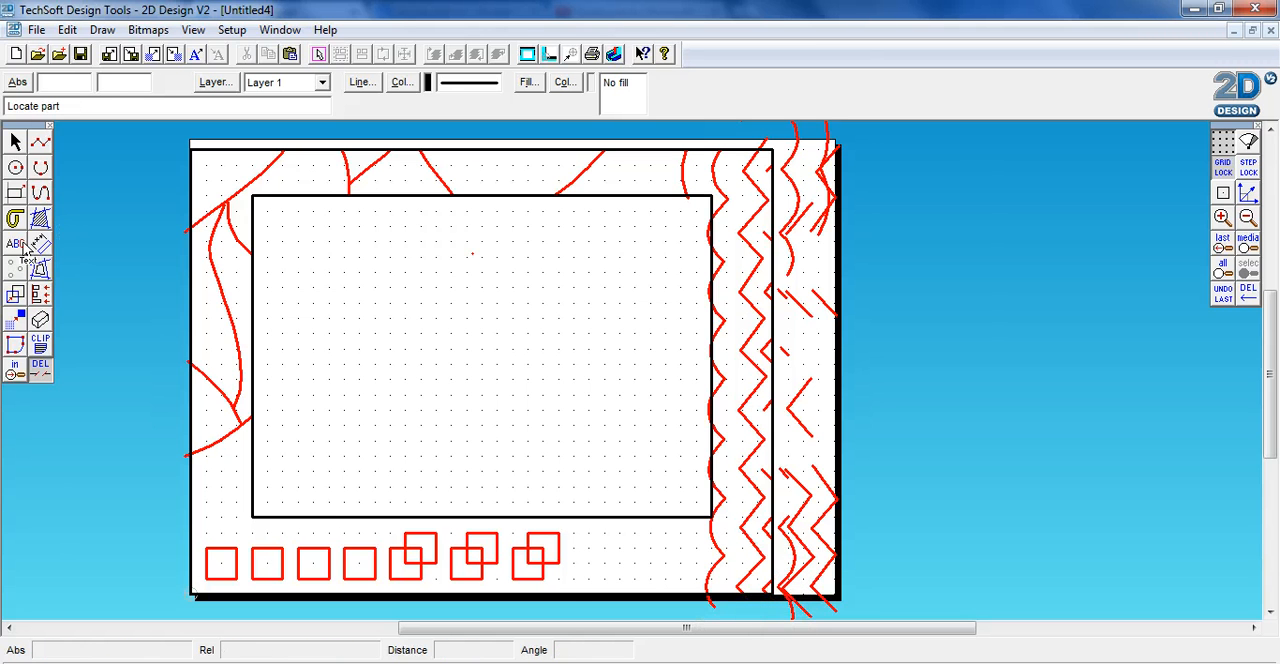
{"action": "left_click", "coordinate": [405, 321]}
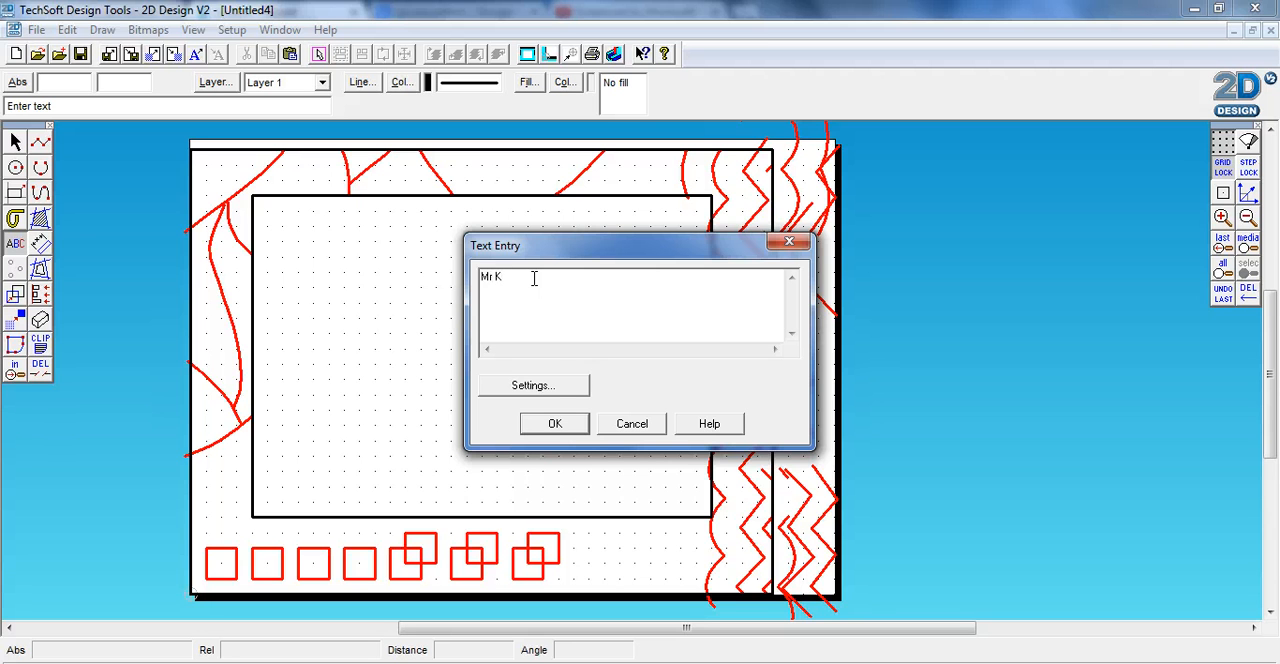
{"action": "left_click", "coordinate": [553, 424]}
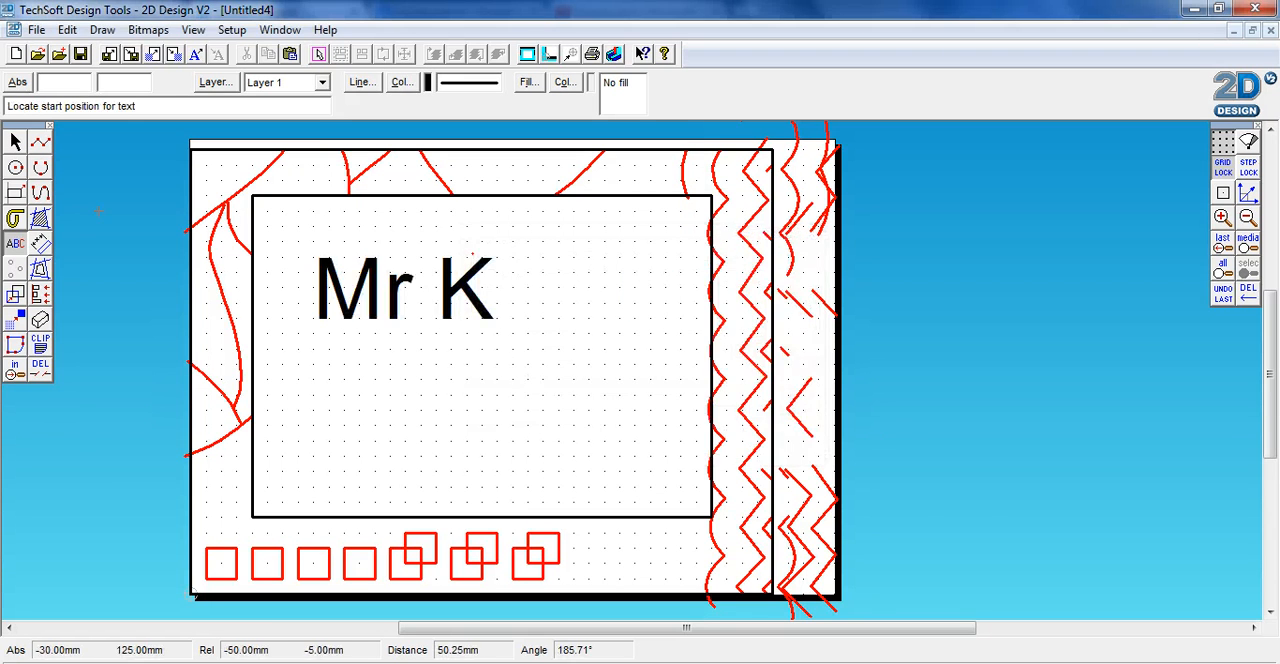
{"action": "key", "text": "Escape"}
Enlarge the name text to span most of the inner rectangle's width and move it to the rectangle's centre
{"action": "left_click", "coordinate": [432, 323]}
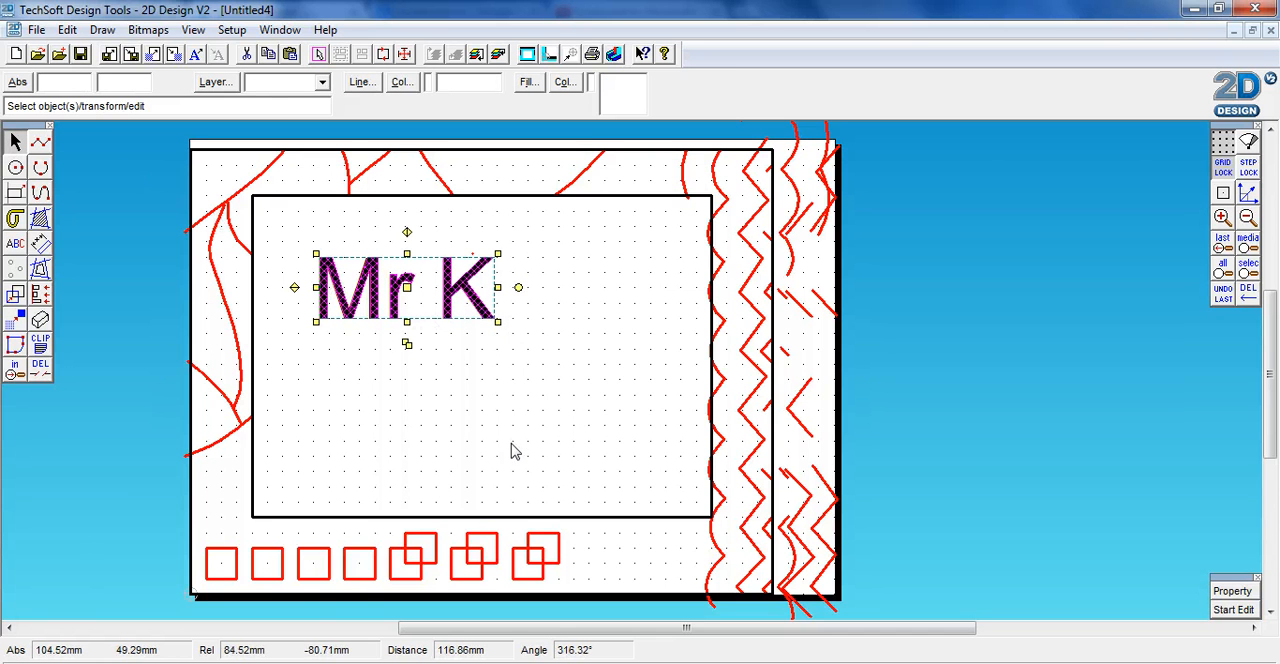
{"action": "left_click_drag", "start_coordinate": [498, 322], "coordinate": [668, 412]}
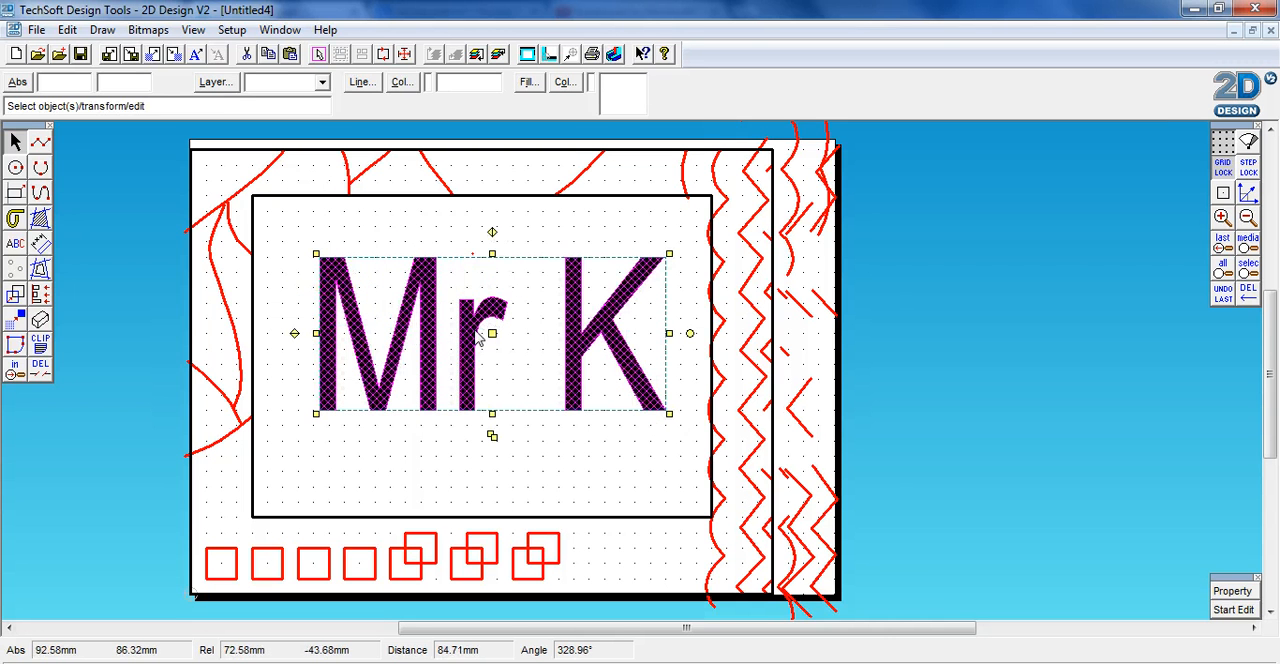
{"action": "left_click_drag", "start_coordinate": [492, 334], "coordinate": [479, 365]}
{"action": "left_click", "coordinate": [971, 401]}
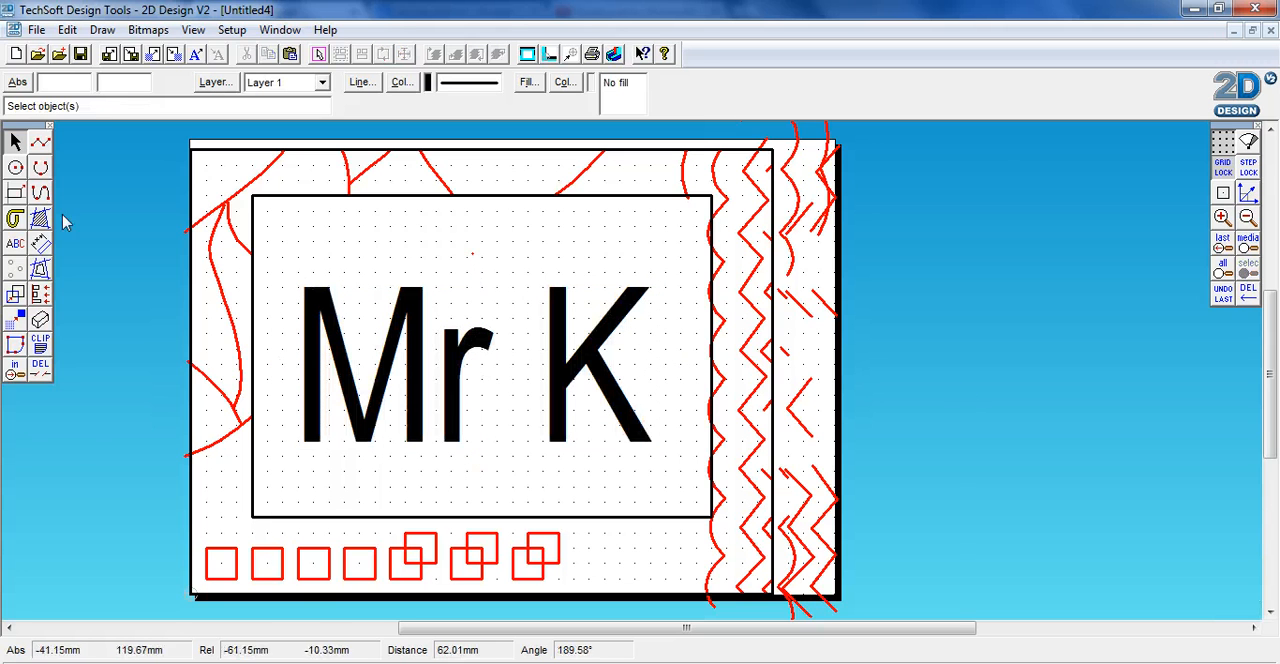
Draw a circle of 5 mm radius in the frame border near the outer rectangle's upper-left corner
{"action": "left_click", "coordinate": [15, 167]}
{"action": "left_click", "coordinate": [221, 181]}
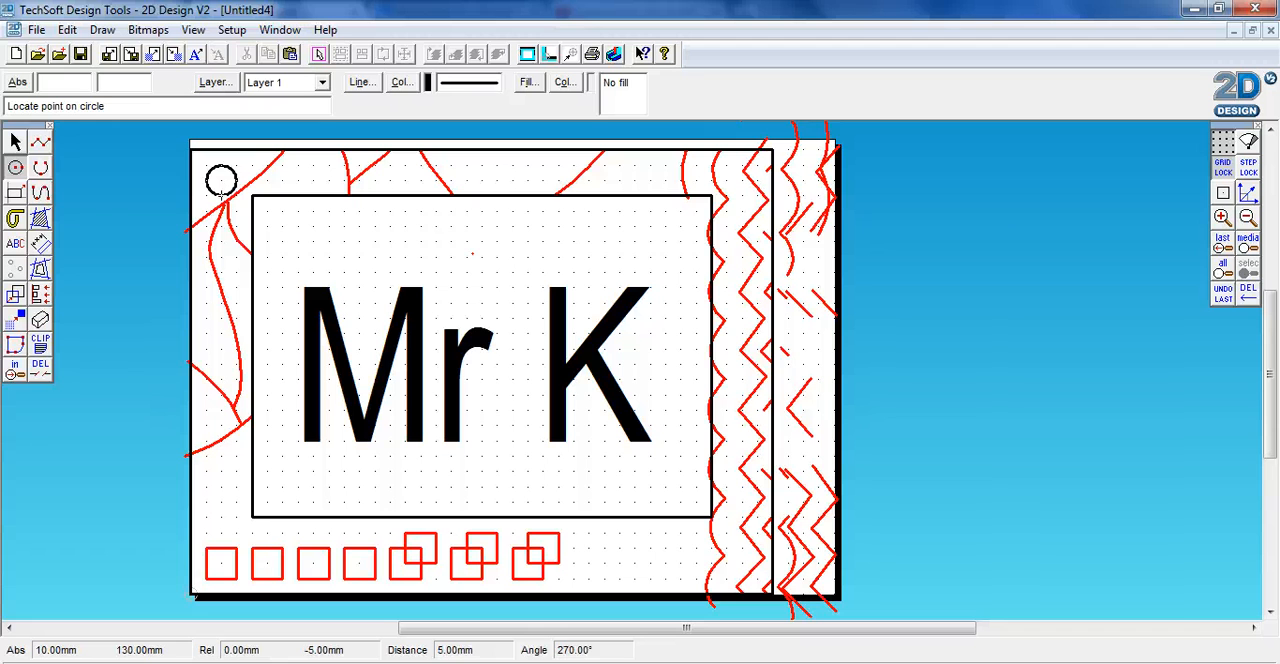
{"action": "left_click", "coordinate": [221, 196]}
Change the horizontal centre-point value of the corner circle to 3 in its properties
{"action": "left_click", "coordinate": [15, 142]}
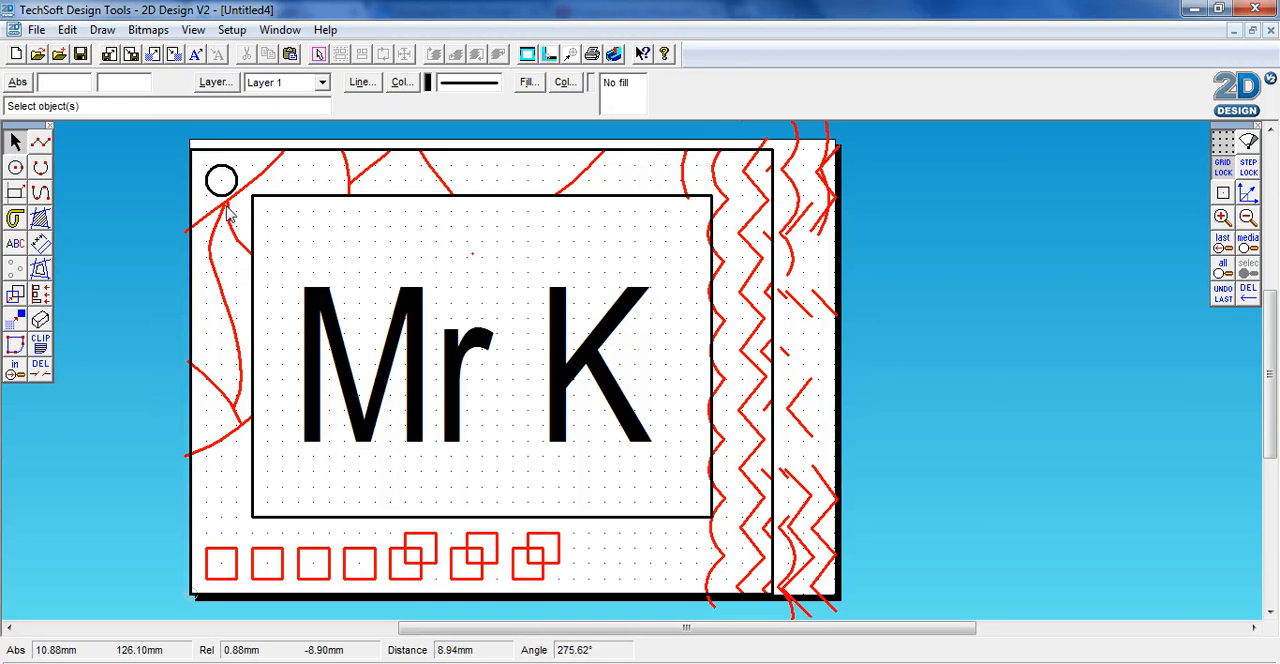
{"action": "left_click", "coordinate": [224, 198]}
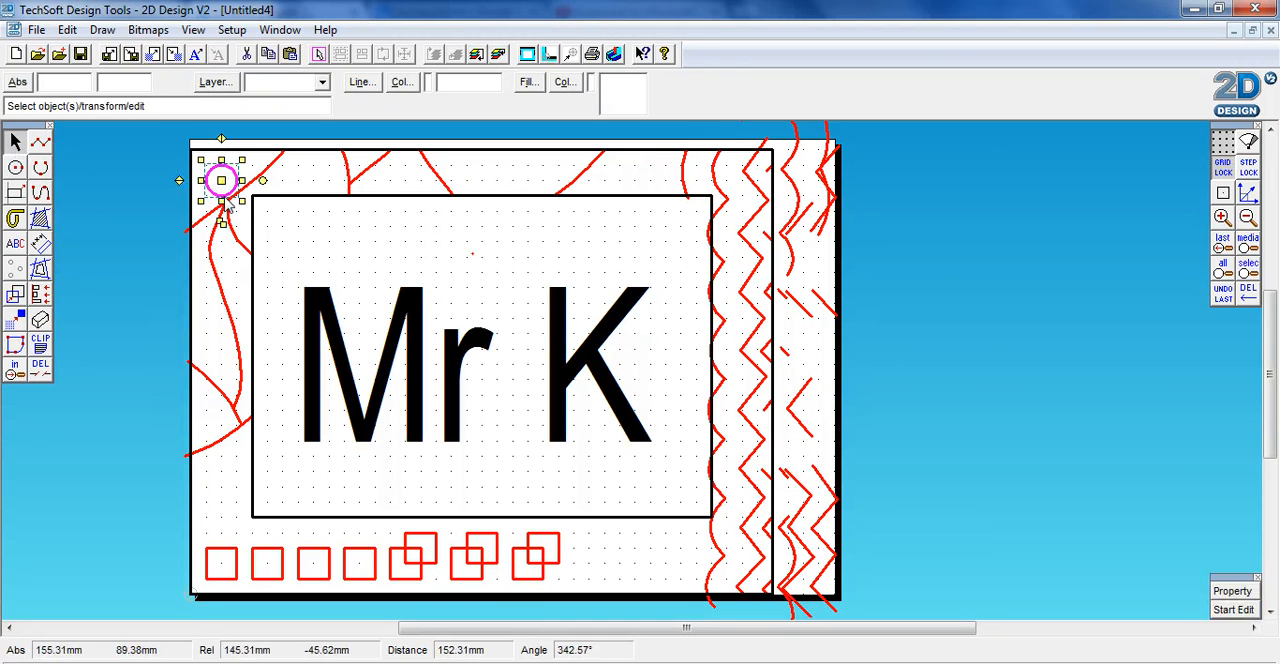
{"action": "left_click", "coordinate": [1232, 591]}
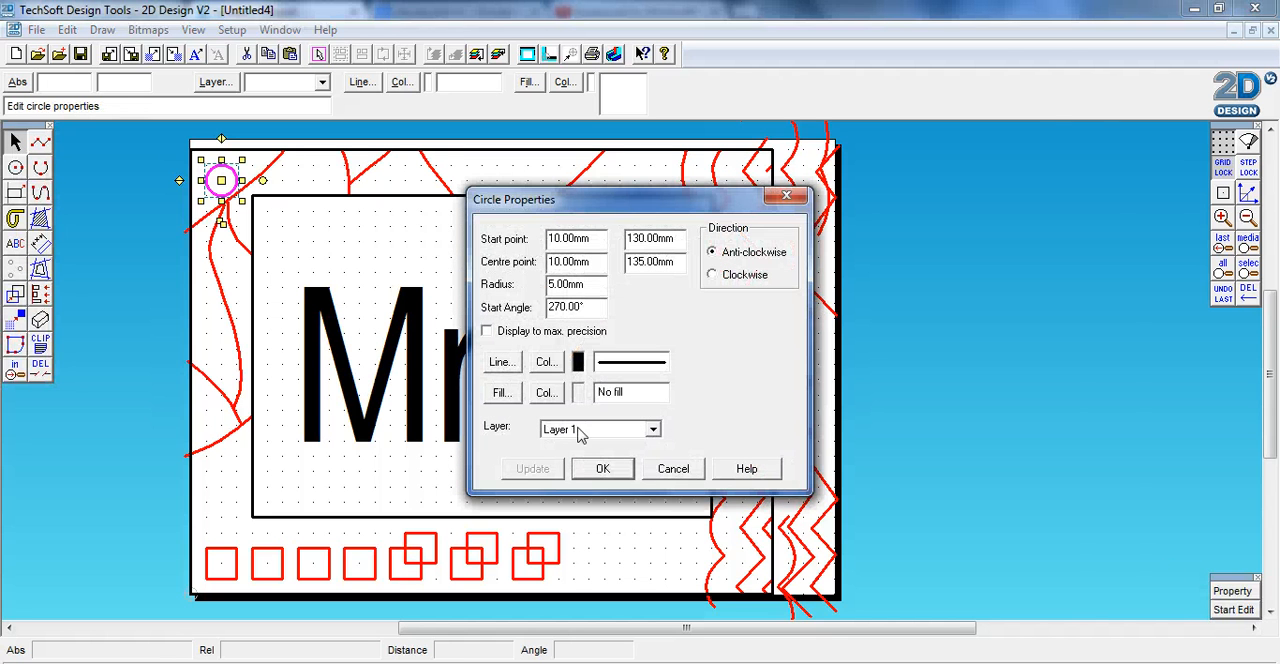
{"action": "left_click_drag", "start_coordinate": [588, 264], "coordinate": [540, 270]}
{"action": "left_click", "coordinate": [597, 265]}
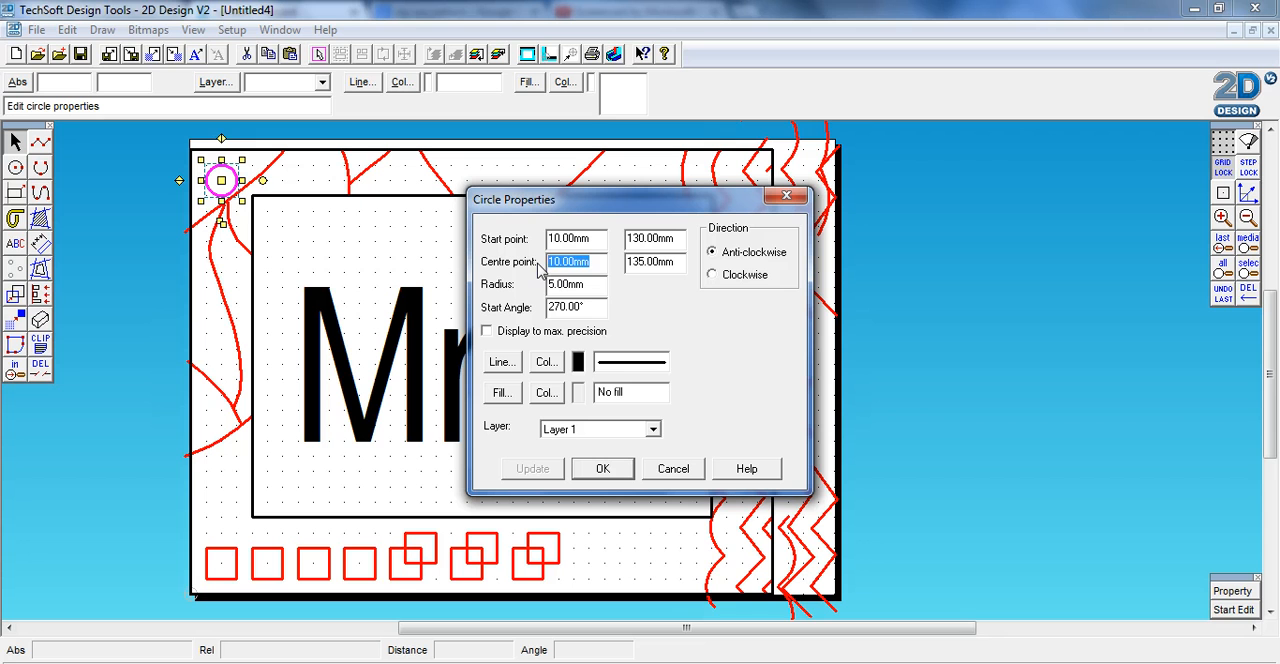
{"action": "type", "text": "3"}
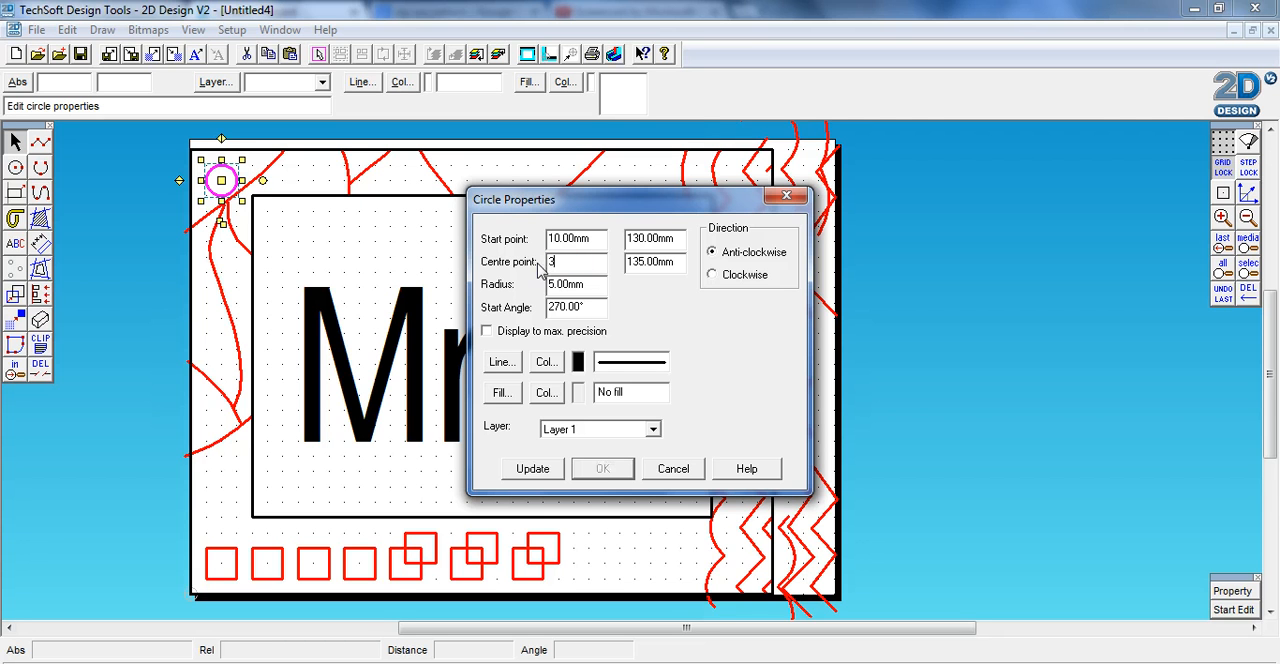